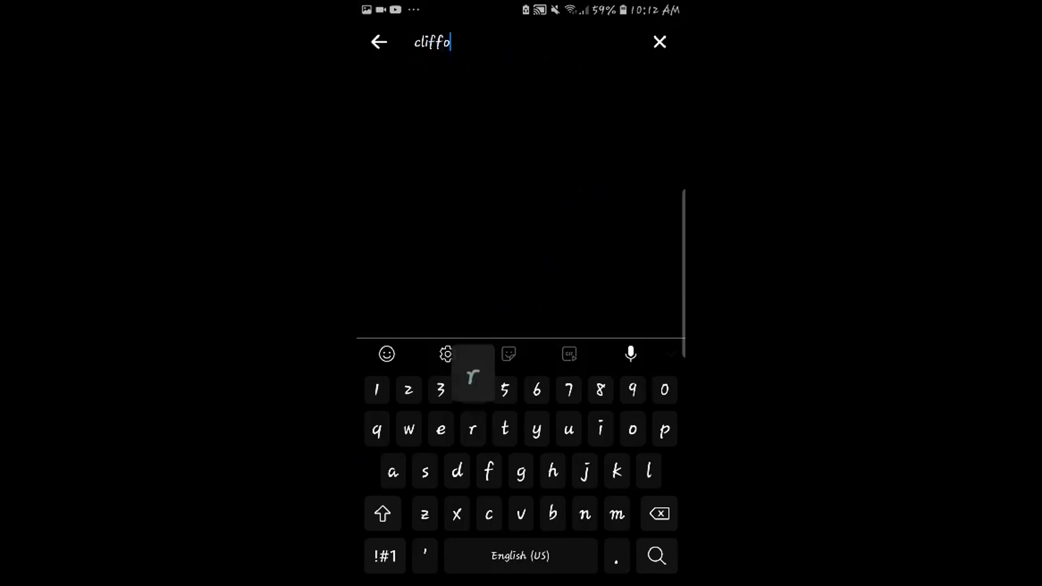
Find your own account by name in Messenger and send it the white-background and beige-background signature photos together.
{"action": "type", "text": "d"}
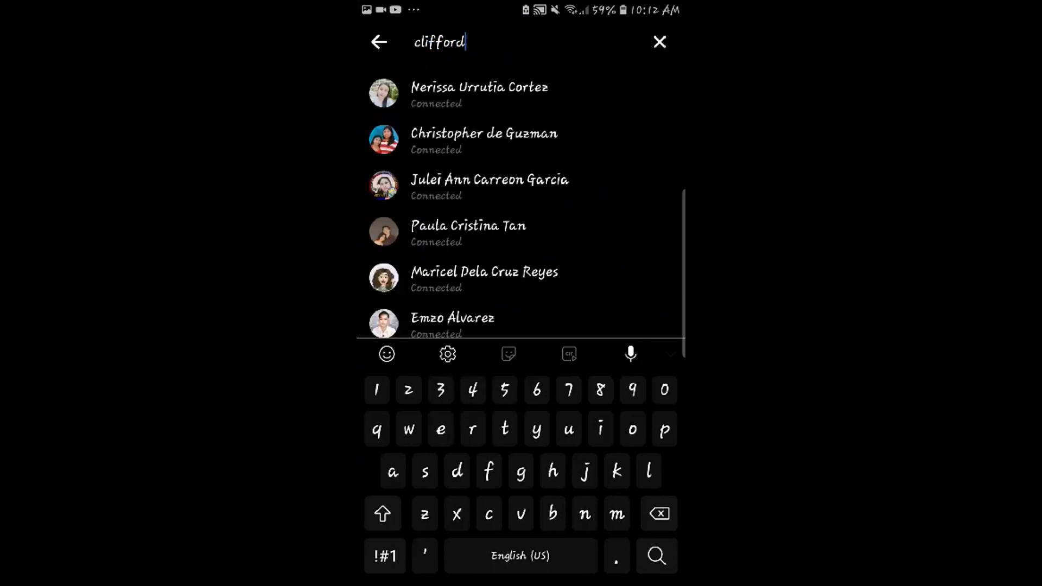
{"action": "left_click", "coordinate": [462, 95]}
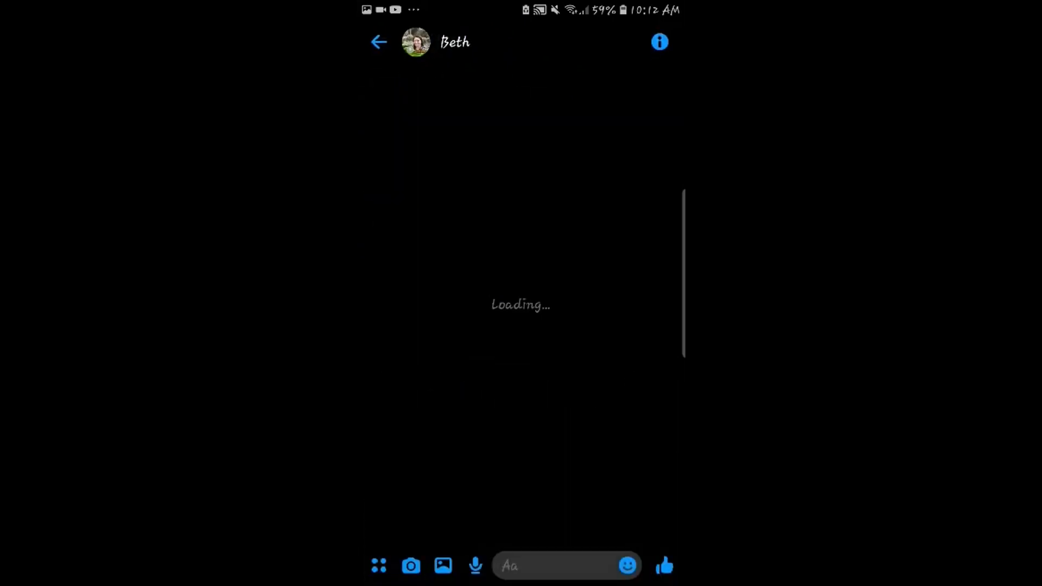
{"action": "left_click", "coordinate": [442, 565]}
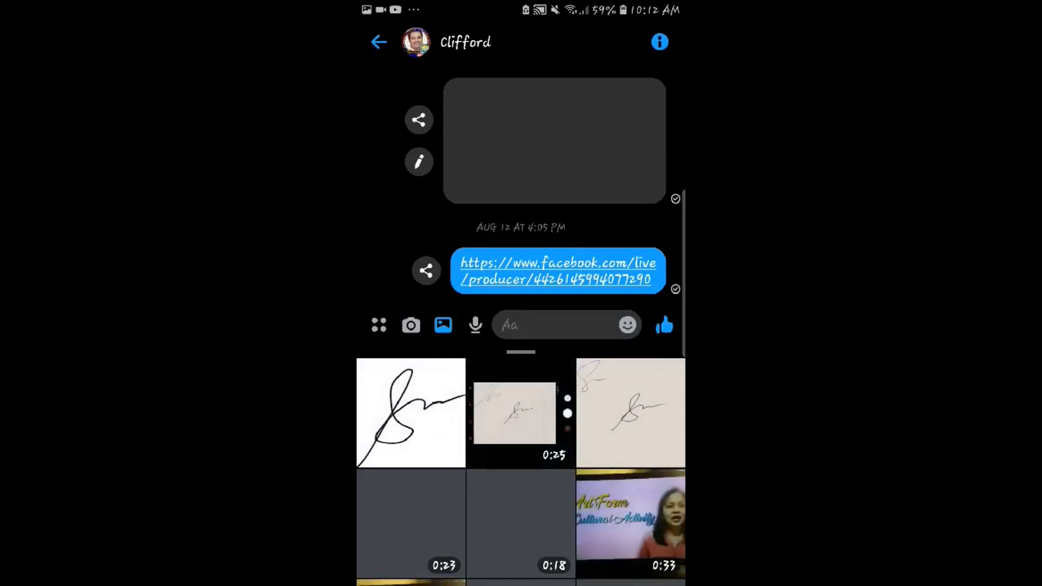
{"action": "left_click", "coordinate": [411, 413]}
{"action": "left_click", "coordinate": [630, 413]}
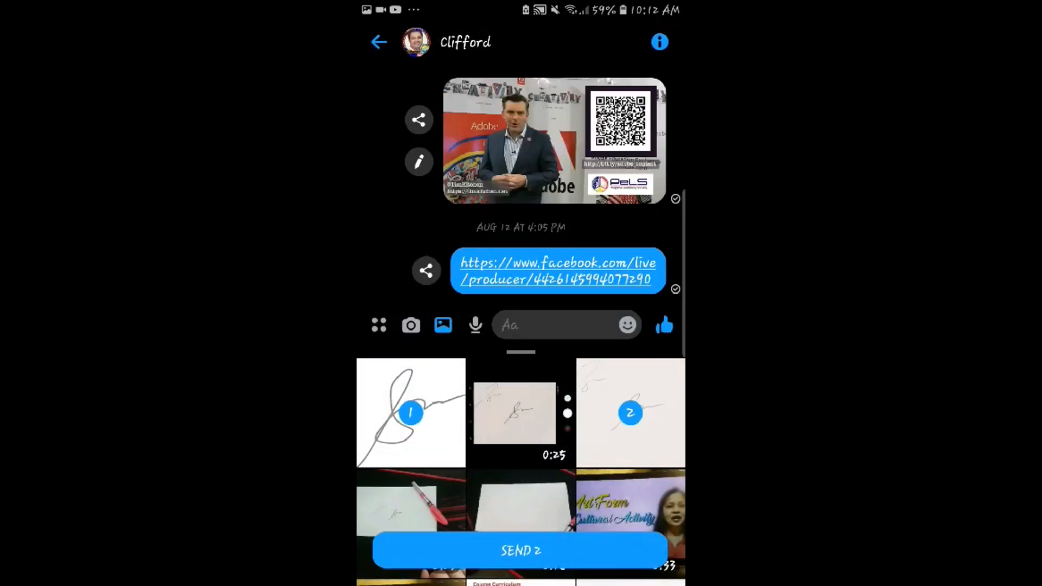
{"action": "left_click", "coordinate": [519, 551]}
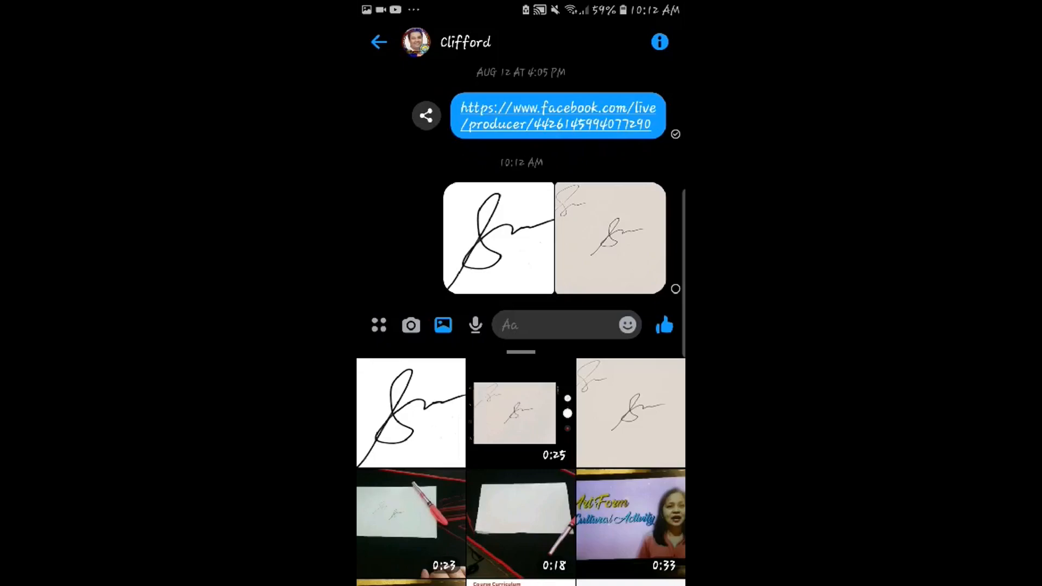
{"action": "key", "text": "Escape"}
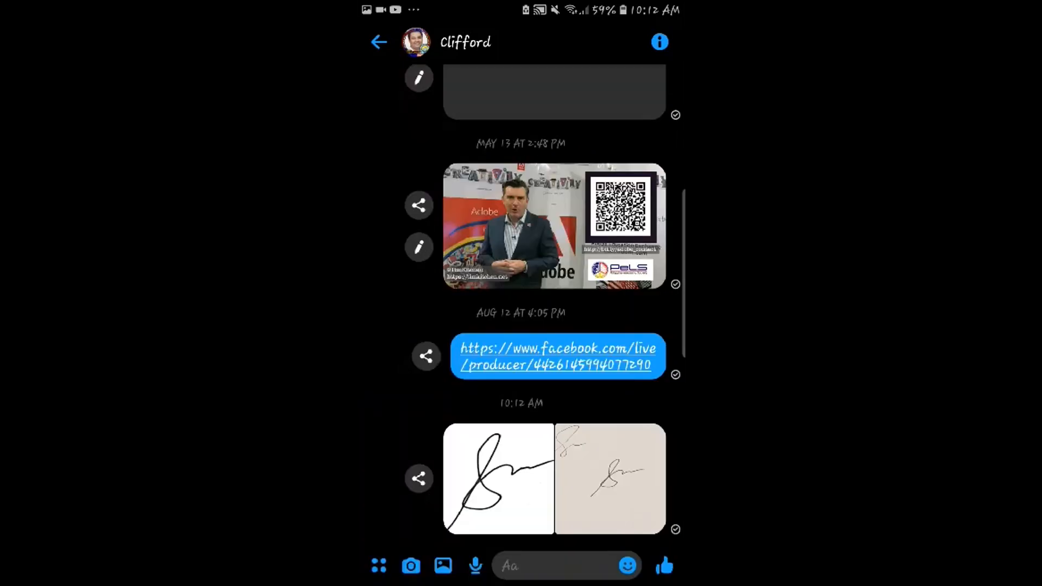
{"action": "key", "text": "Escape"}
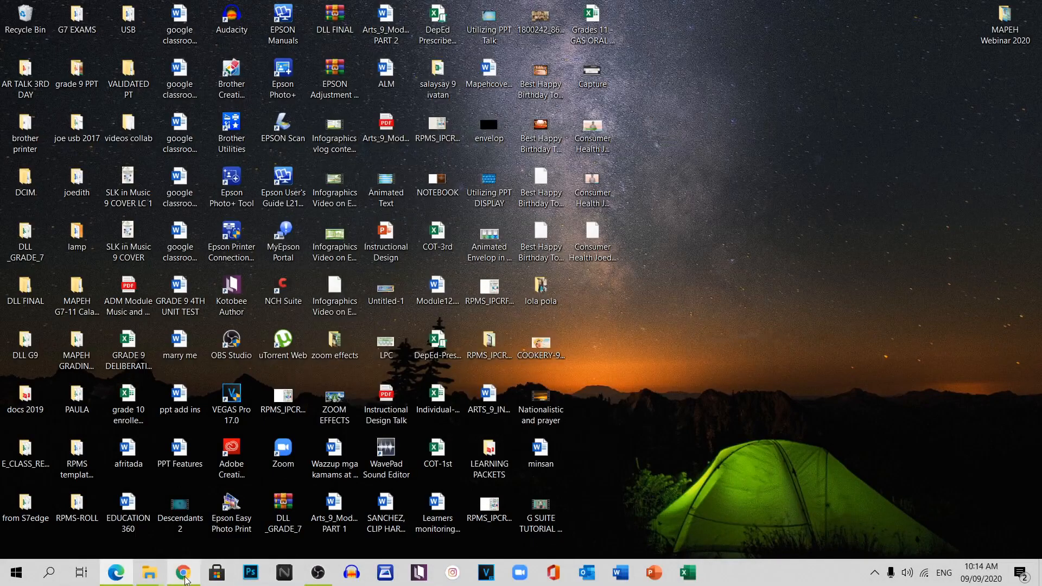
Switch to Chrome on the computer and open the white-background signature photo from your own Facebook chat.
{"action": "left_click", "coordinate": [183, 574]}
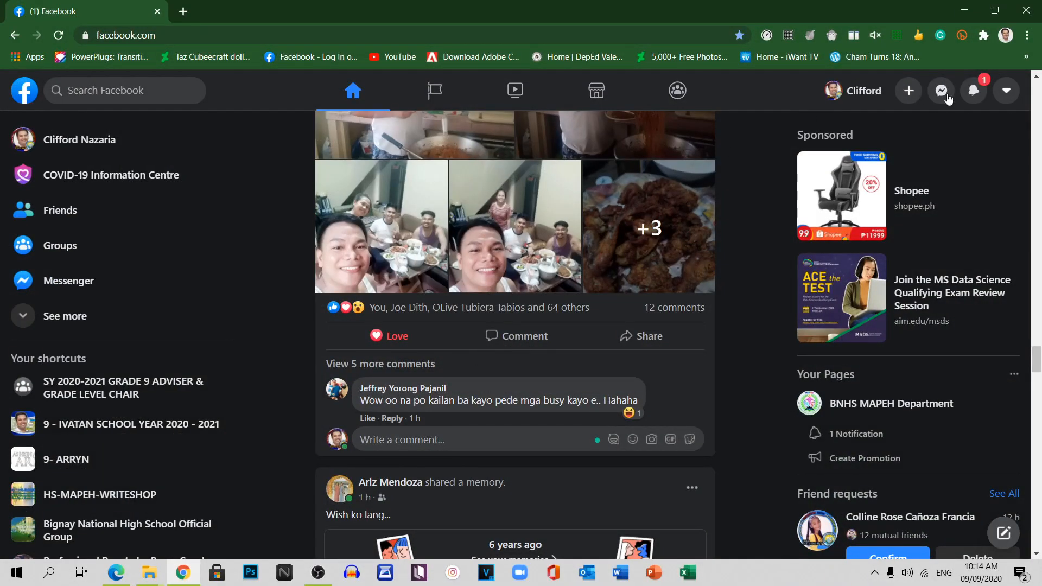
{"action": "left_click", "coordinate": [936, 97]}
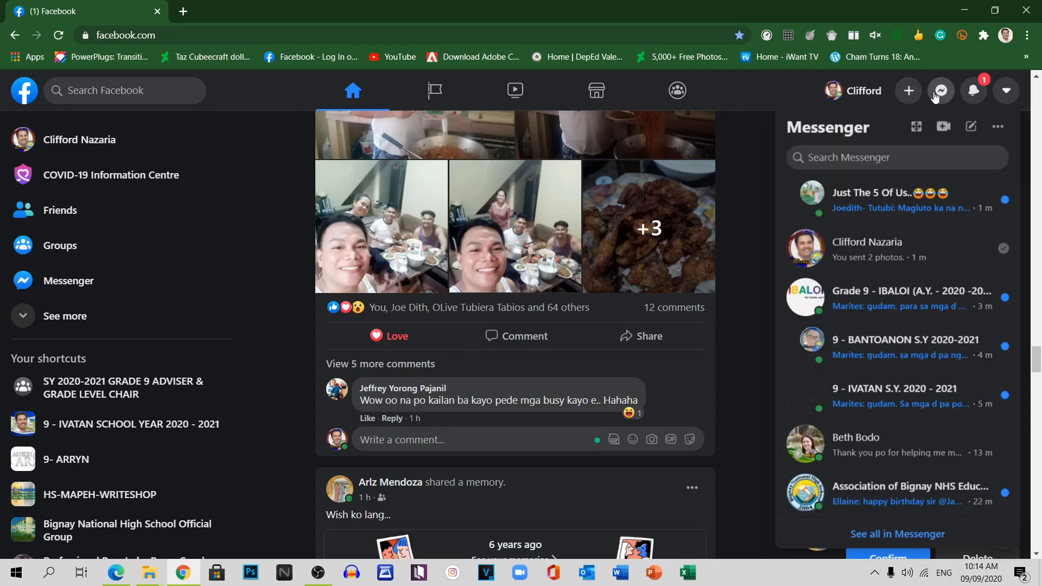
{"action": "left_click", "coordinate": [829, 249]}
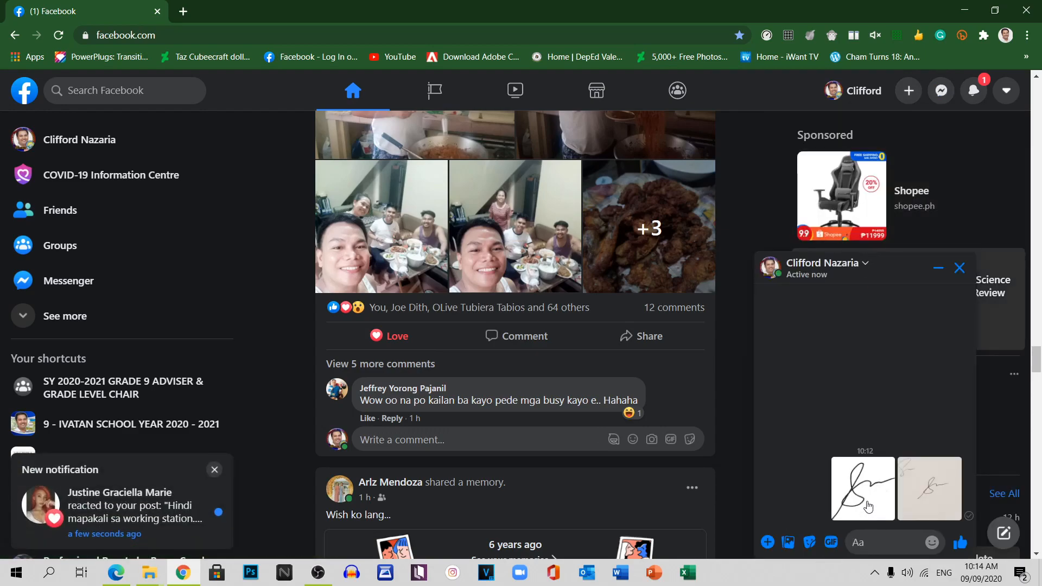
{"action": "left_click", "coordinate": [865, 478]}
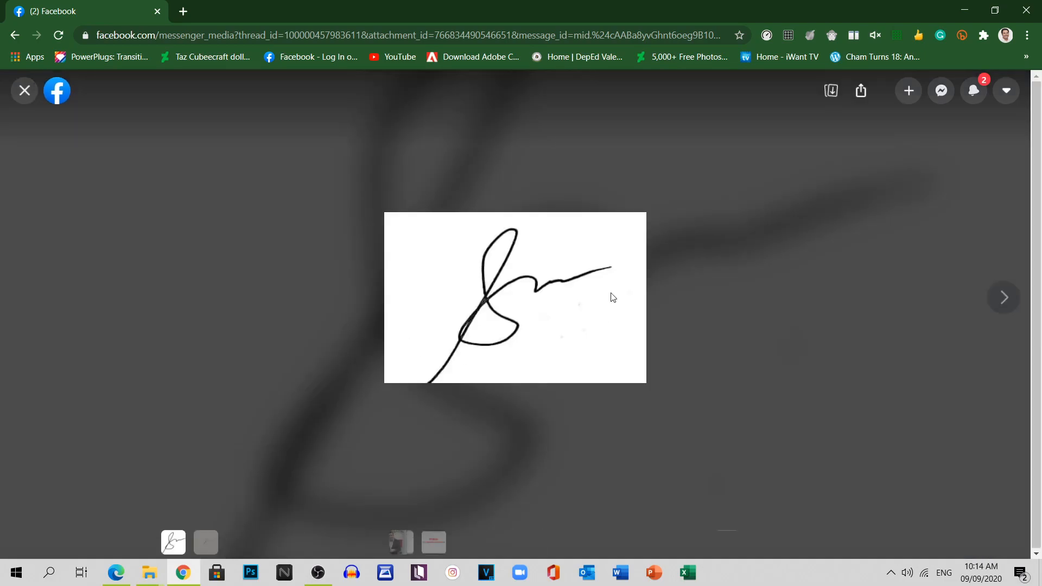
Download the white-background signature photo as a JPEG image into the Downloads folder.
{"action": "left_click", "coordinate": [830, 91]}
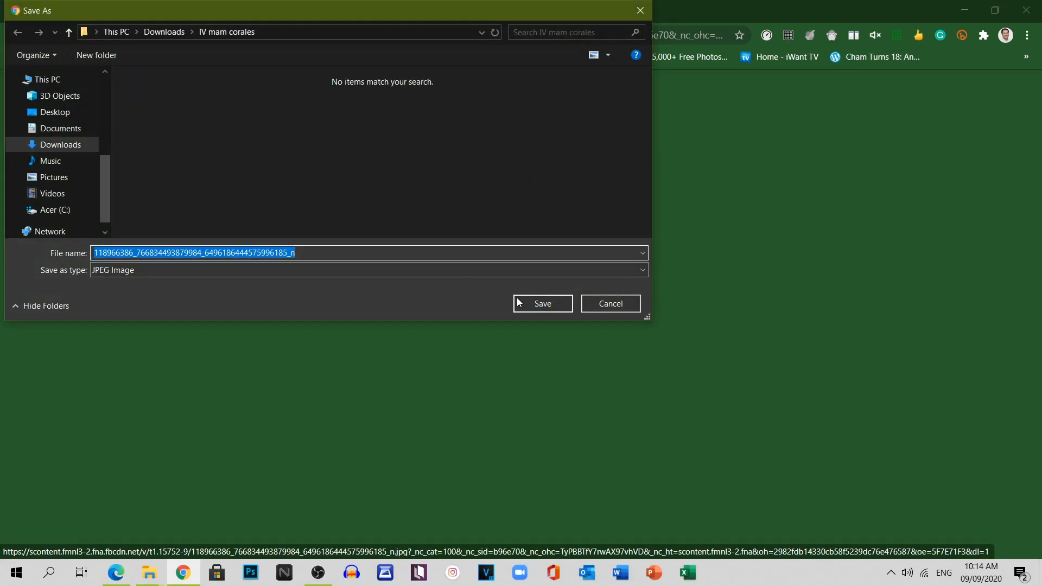
{"action": "left_click", "coordinate": [164, 33]}
{"action": "left_click", "coordinate": [546, 309]}
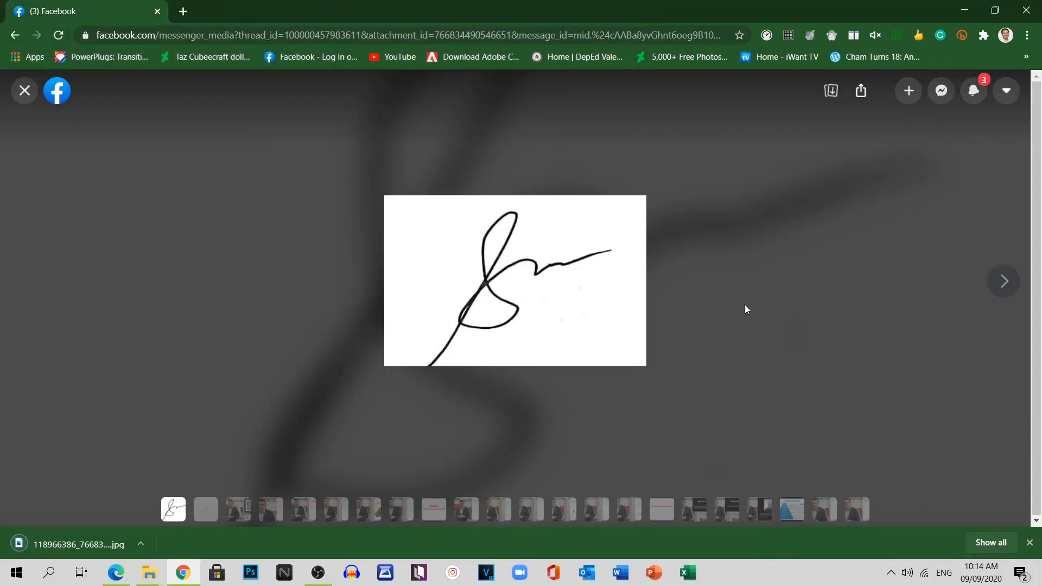
Download the beige-background signature photo into the Downloads folder, then close the photo viewer and minimize the browser.
{"action": "left_click", "coordinate": [205, 511]}
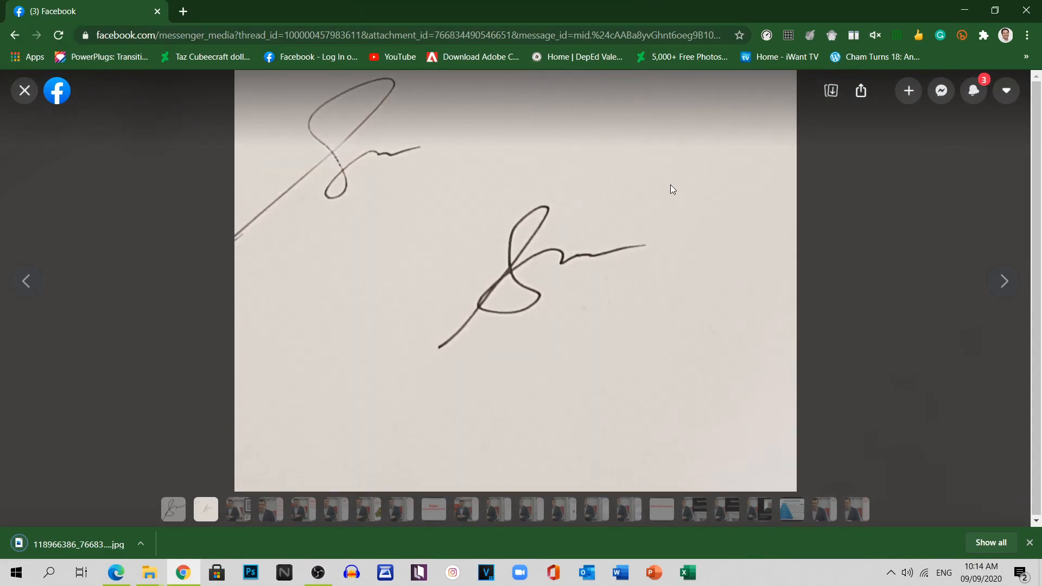
{"action": "left_click", "coordinate": [830, 92]}
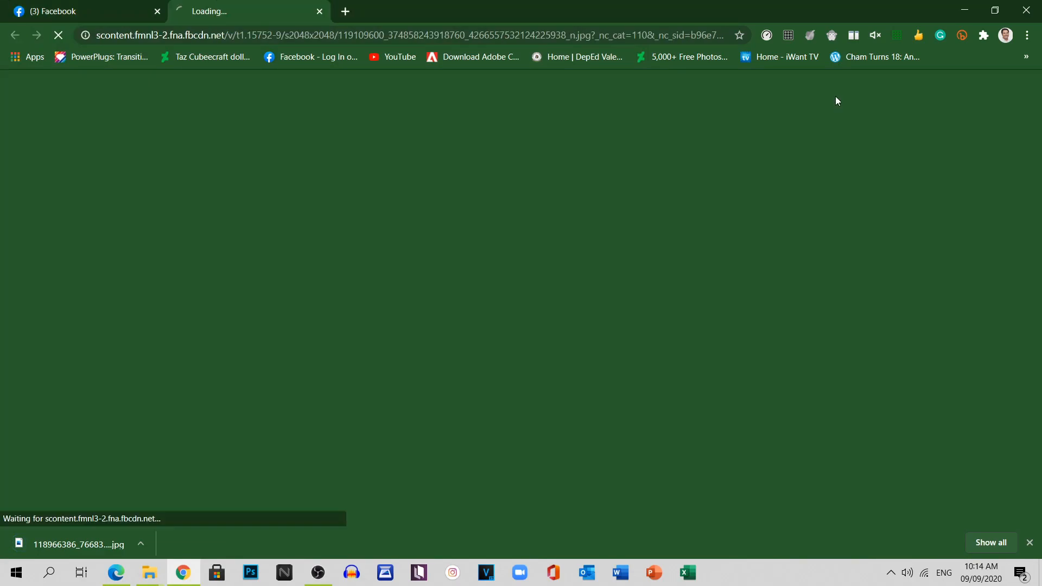
{"action": "key", "text": "ctrl+s"}
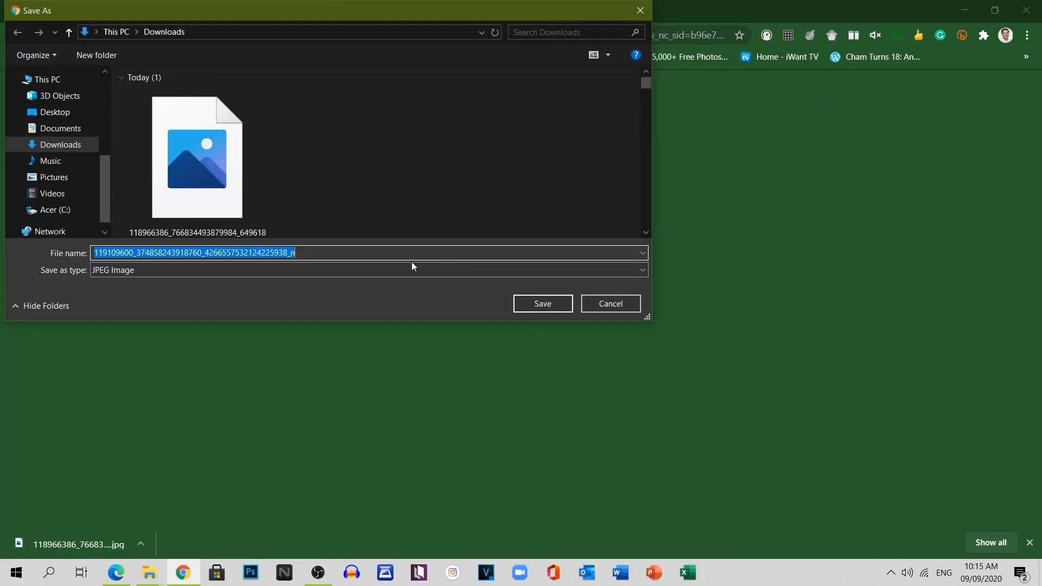
{"action": "left_click", "coordinate": [542, 304]}
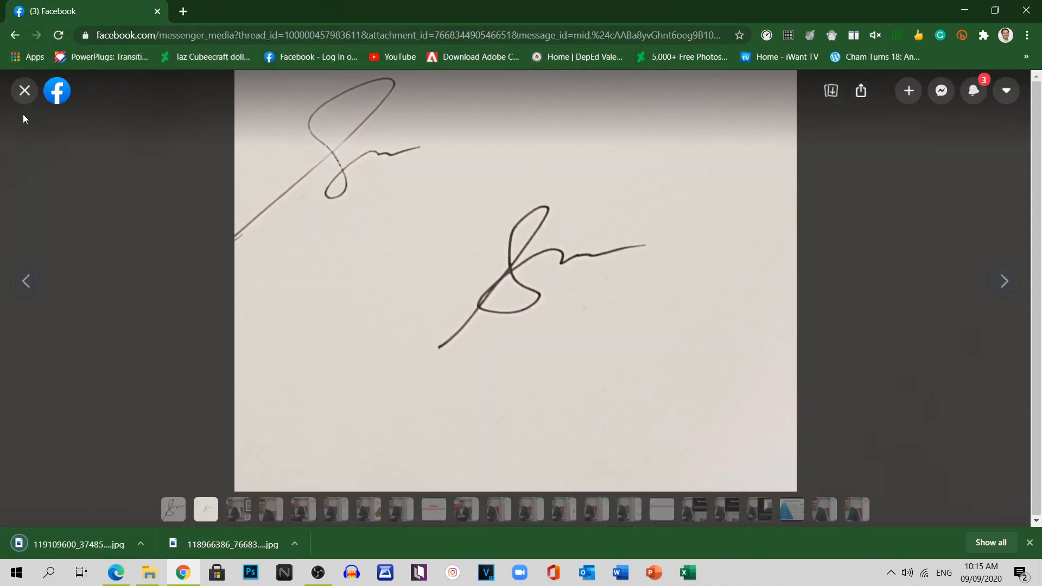
{"action": "left_click", "coordinate": [28, 97]}
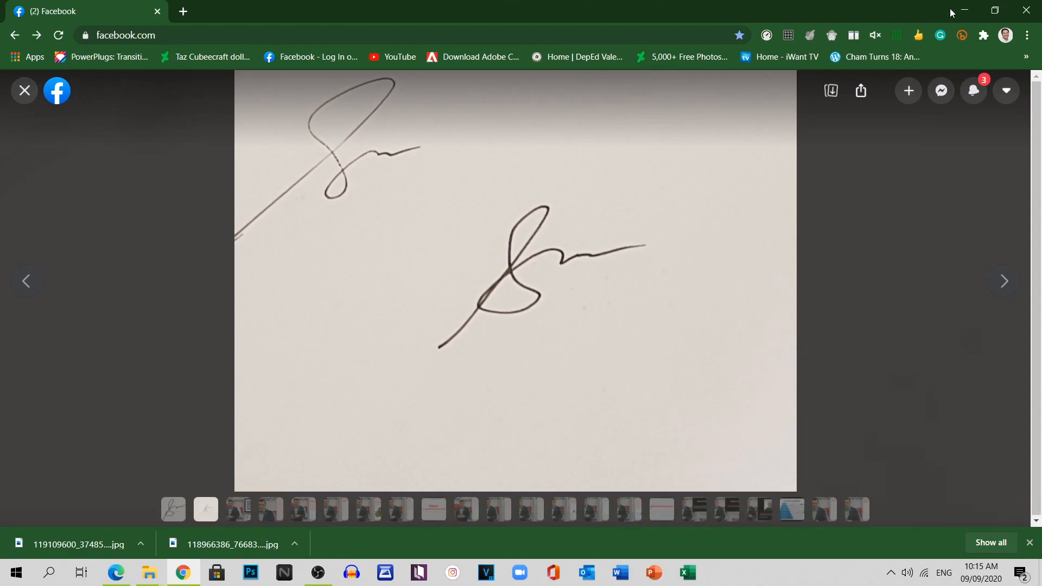
{"action": "left_click", "coordinate": [965, 11]}
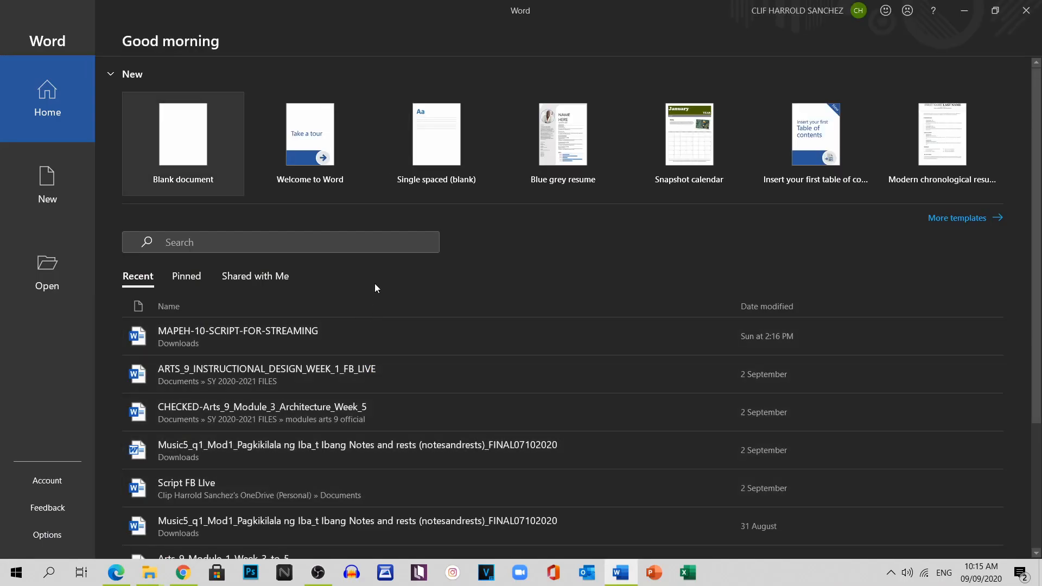
Create a blank Word document and bring up the Downloads folder containing the saved signature photos over it.
{"action": "left_click", "coordinate": [186, 163]}
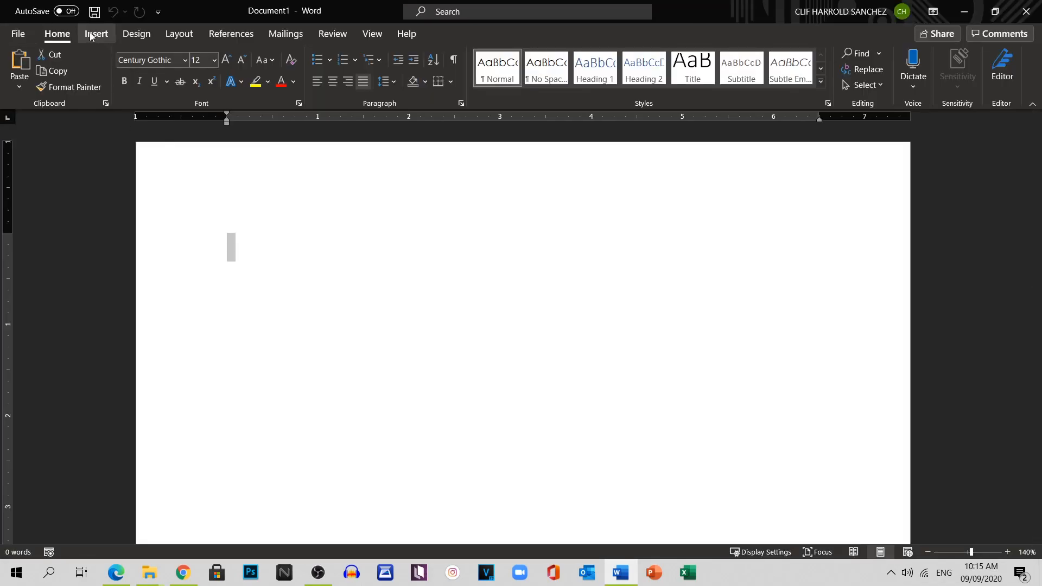
{"action": "left_click", "coordinate": [151, 579]}
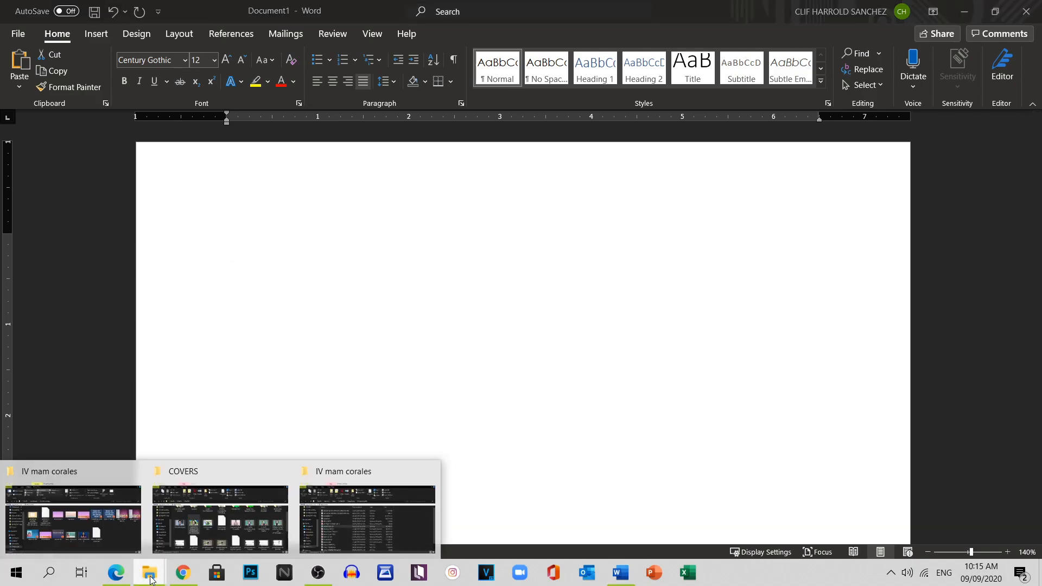
{"action": "left_click", "coordinate": [184, 577]}
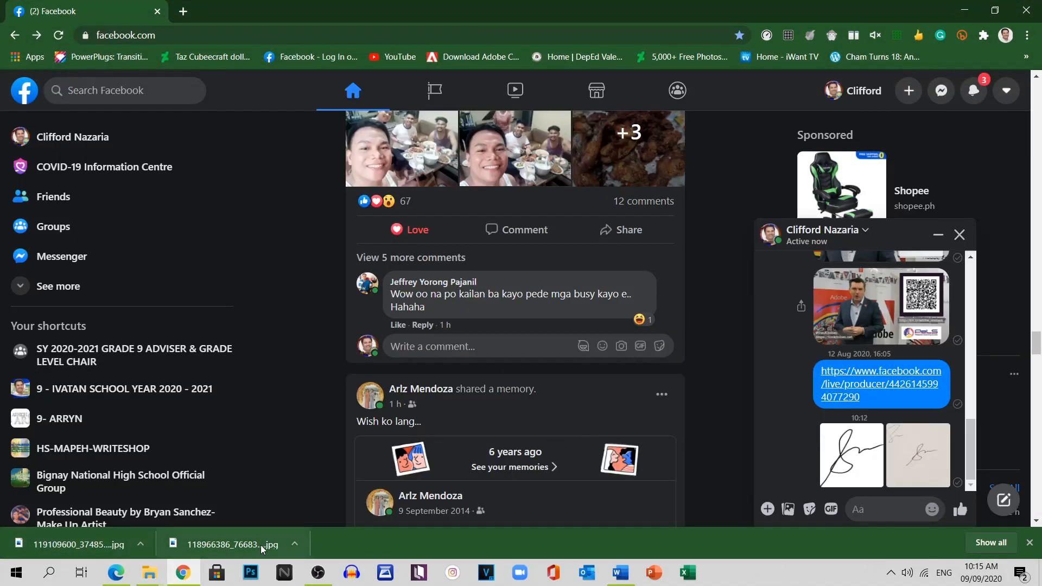
{"action": "left_click", "coordinate": [297, 540]}
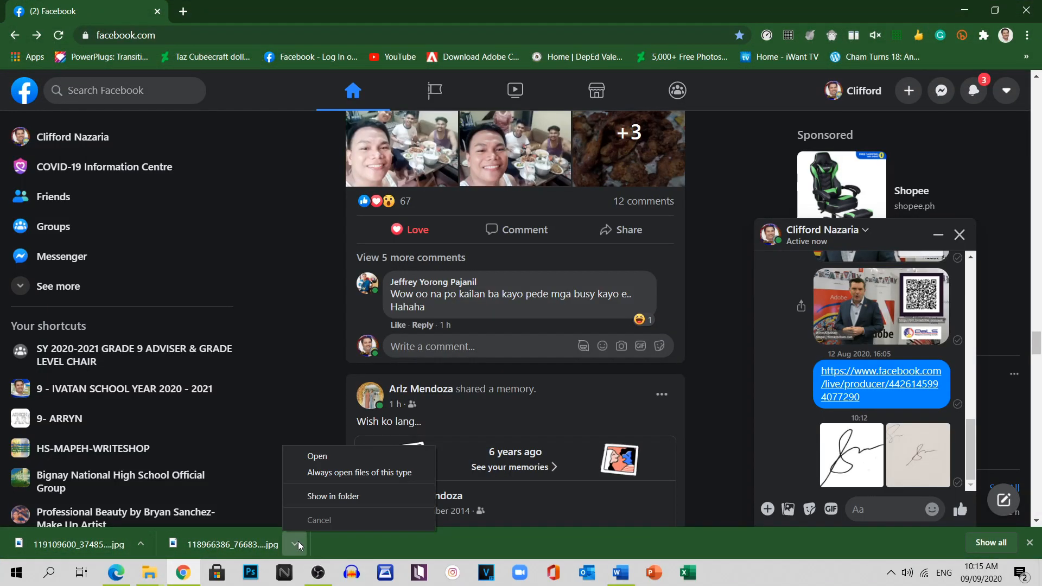
{"action": "left_click", "coordinate": [312, 498]}
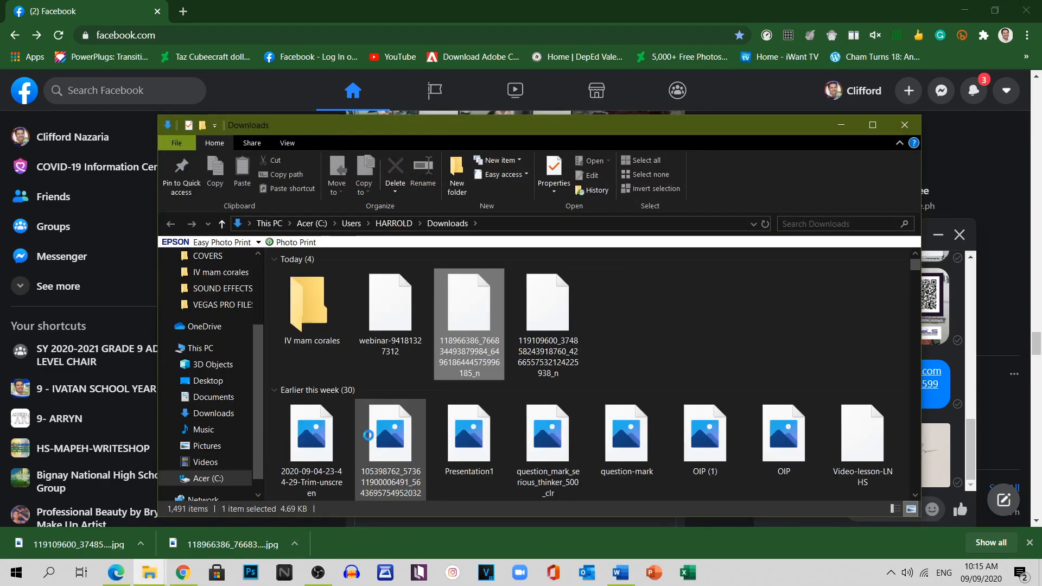
{"action": "left_click", "coordinate": [964, 10]}
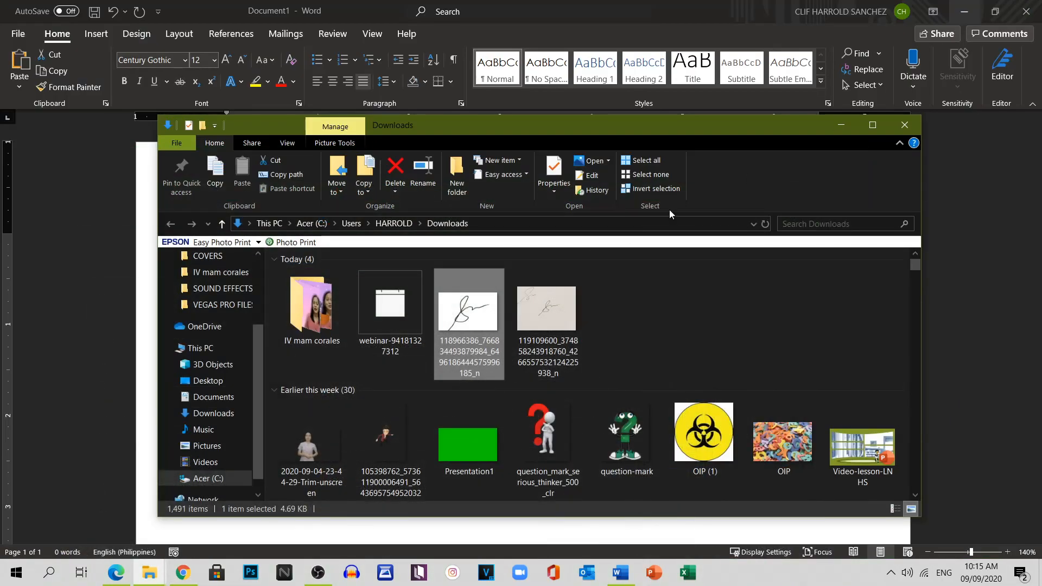
Insert both downloaded signature photos from the Downloads folder into the blank Word document.
{"action": "left_click_drag", "start_coordinate": [721, 126], "coordinate": [563, 97]}
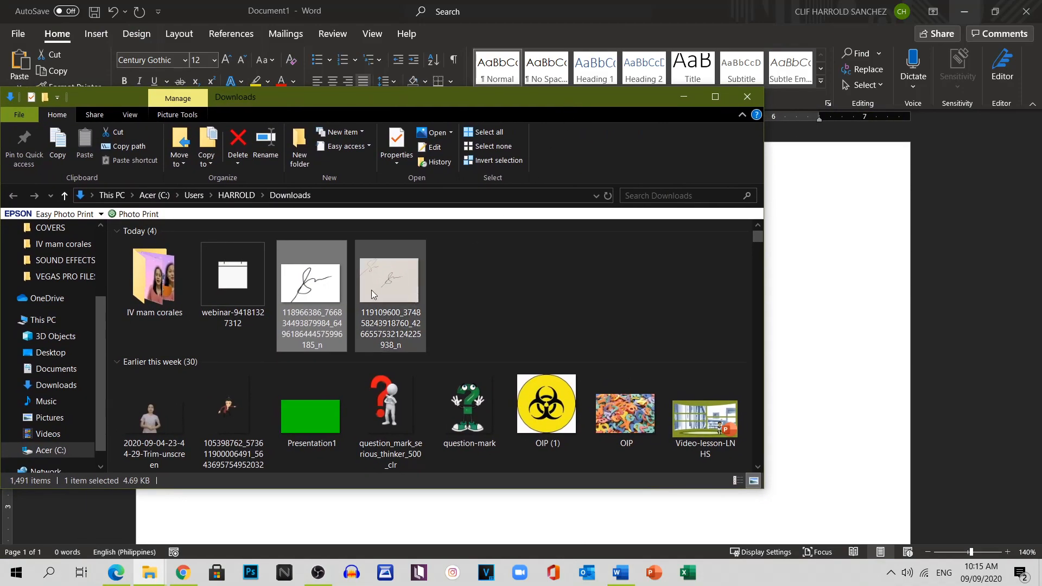
{"action": "left_click", "coordinate": [386, 286], "text": "ctrl"}
{"action": "mouse_move", "coordinate": [391, 285]}
{"action": "left_mouse_down"}
{"action": "mouse_move", "coordinate": [804, 326]}
{"action": "mouse_move", "coordinate": [802, 348]}
{"action": "left_mouse_up"}
{"action": "left_click", "coordinate": [677, 97]}
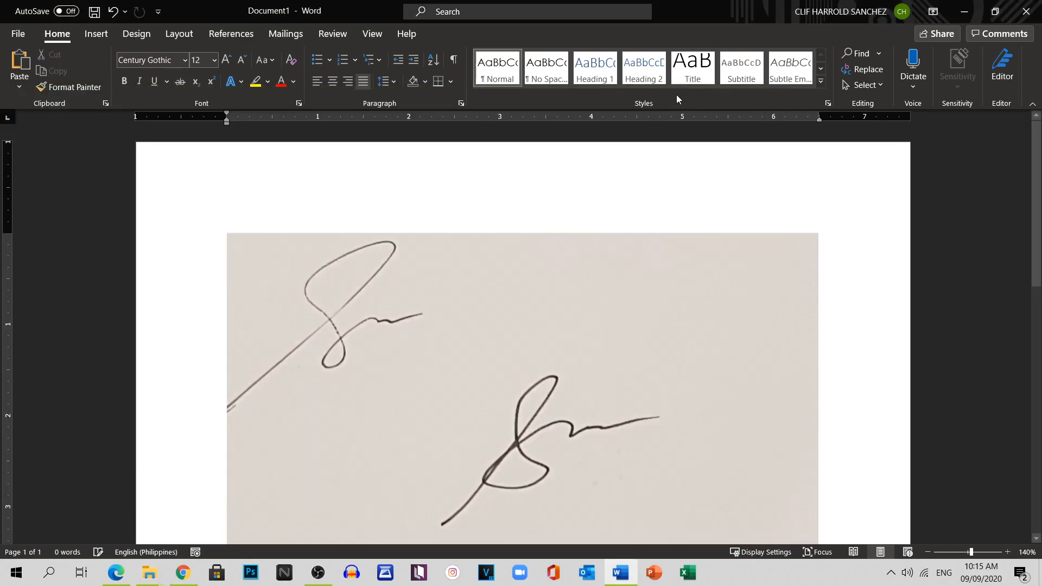
Crop the beige signature photo tightly around its central signature, to about 1.92" high by 3.03" wide.
{"action": "scroll", "coordinate": [594, 292], "scroll_direction": "down", "scroll_amount": 1}
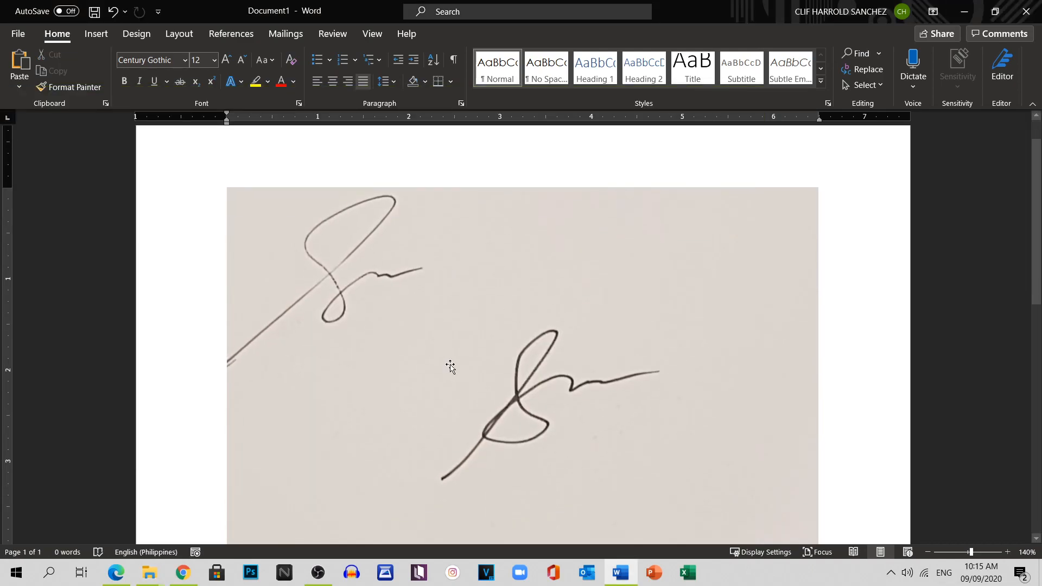
{"action": "left_click", "coordinate": [531, 299]}
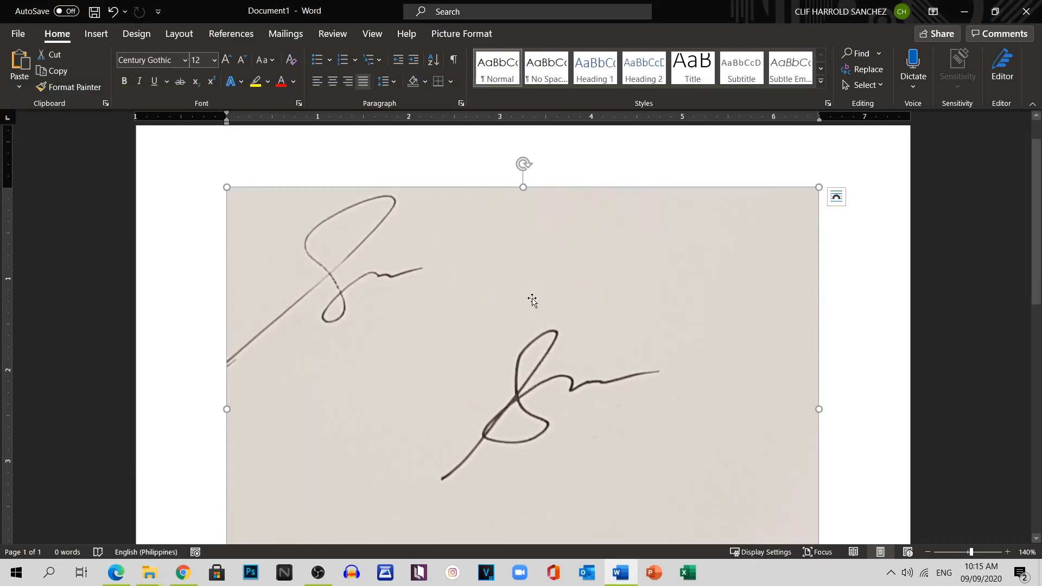
{"action": "left_click", "coordinate": [928, 552]}
{"action": "left_click", "coordinate": [928, 552]}
{"action": "left_click", "coordinate": [928, 551]}
{"action": "left_click", "coordinate": [928, 551]}
{"action": "left_click", "coordinate": [928, 552]}
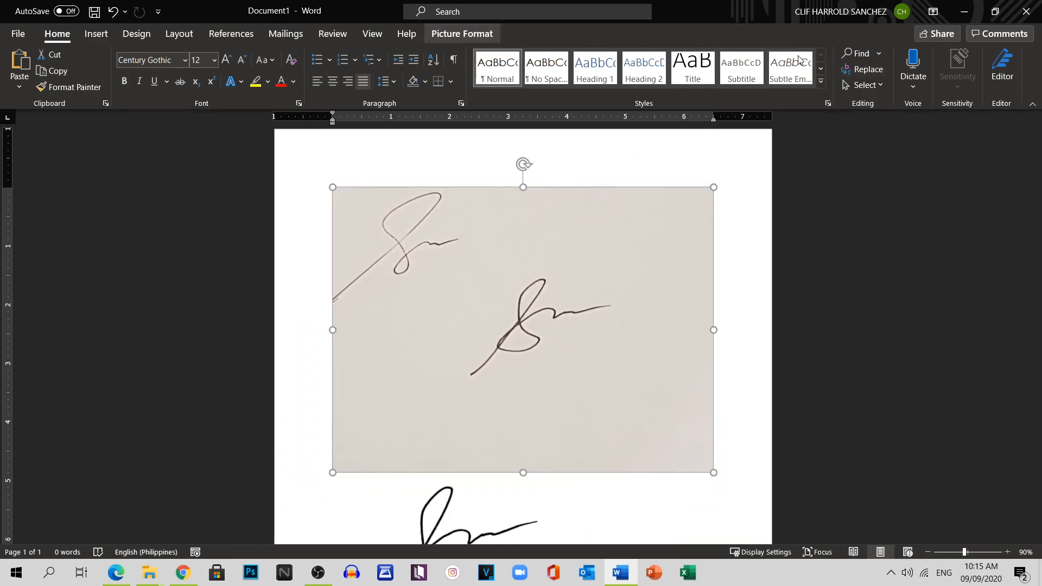
{"action": "left_click", "coordinate": [461, 33]}
{"action": "left_click", "coordinate": [930, 68]}
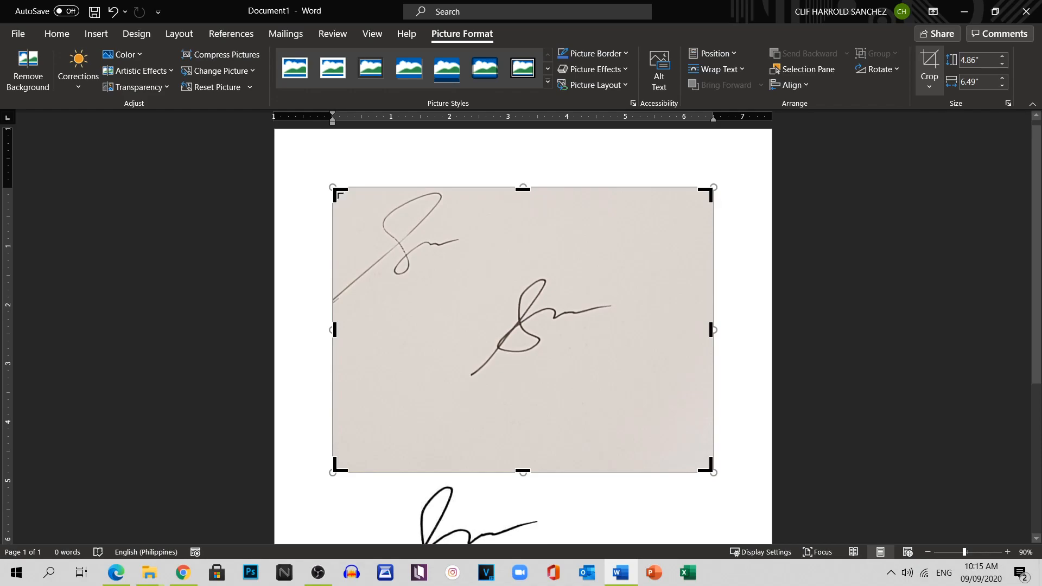
{"action": "left_click_drag", "start_coordinate": [335, 190], "coordinate": [451, 271]}
{"action": "left_click_drag", "start_coordinate": [590, 384], "coordinate": [510, 298]}
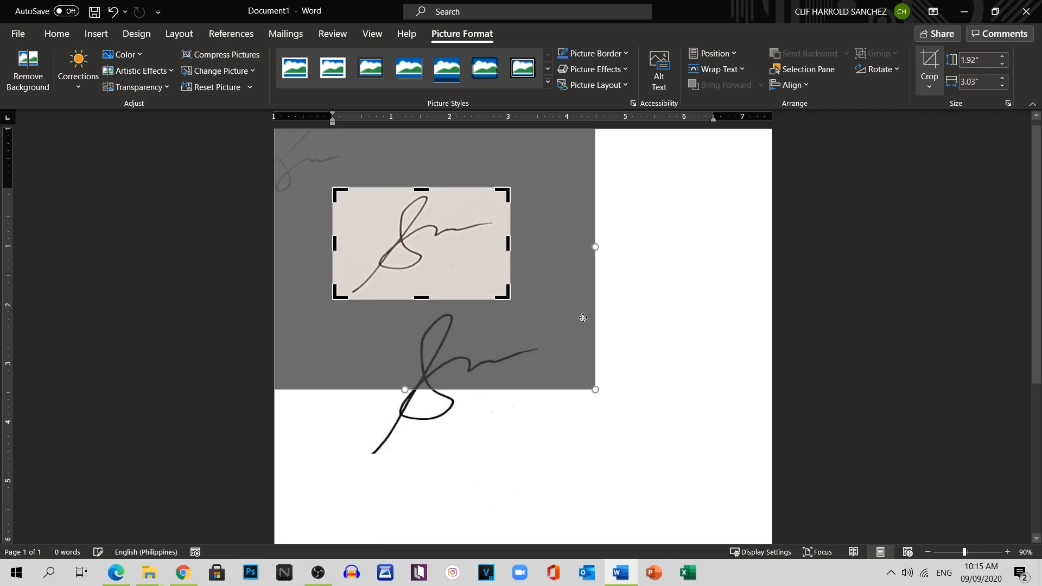
{"action": "left_click", "coordinate": [927, 60]}
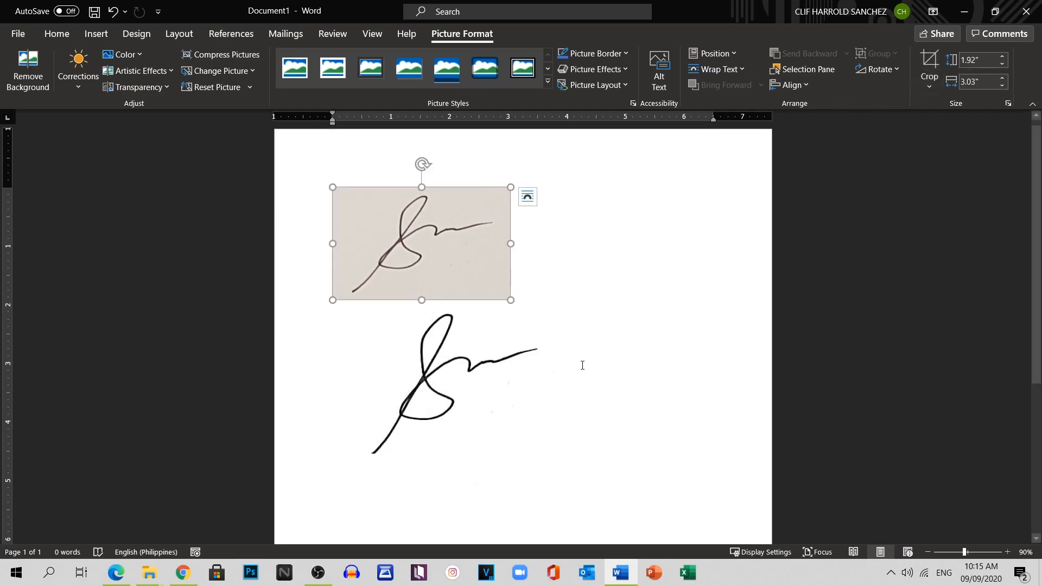
Recolor the cropped beige signature photo in high-contrast black and white to get black strokes on a white background.
{"action": "scroll", "coordinate": [909, 436], "scroll_direction": "up", "scroll_amount": 4, "text": "ctrl"}
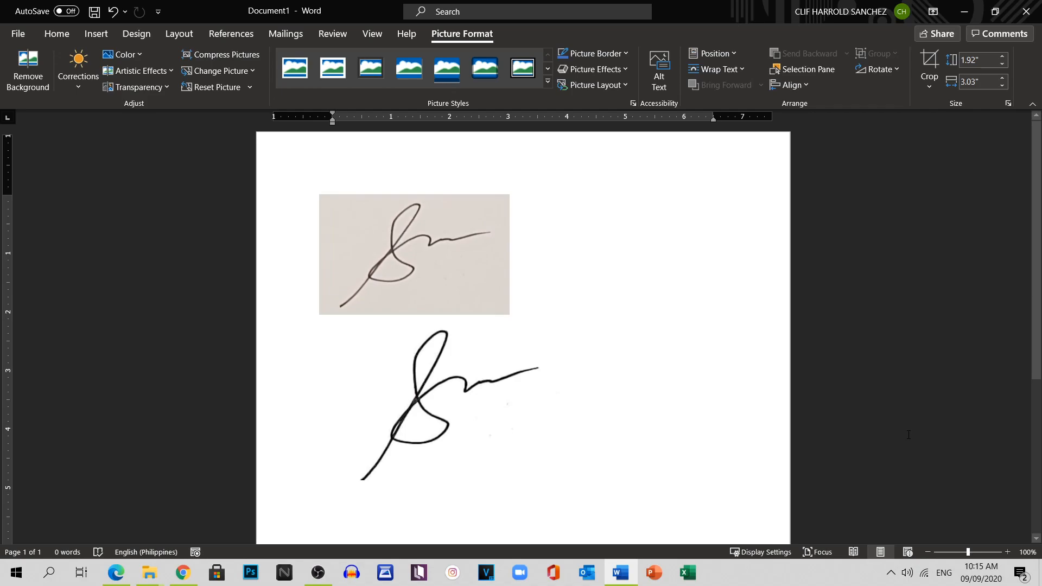
{"action": "scroll", "coordinate": [908, 435], "scroll_direction": "up", "scroll_amount": 2, "text": "ctrl"}
{"action": "left_click", "coordinate": [481, 324]}
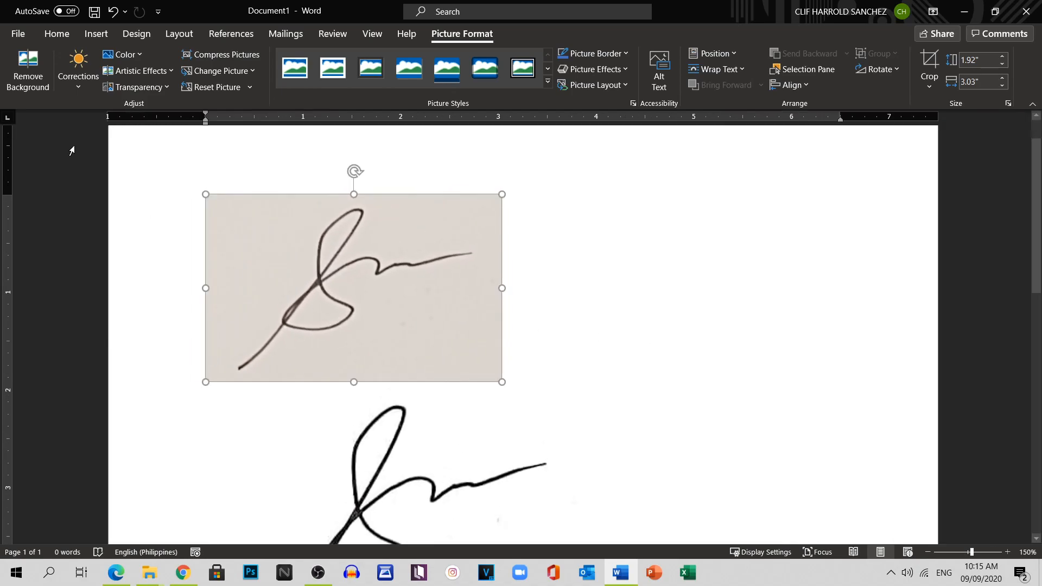
{"action": "left_click", "coordinate": [139, 56]}
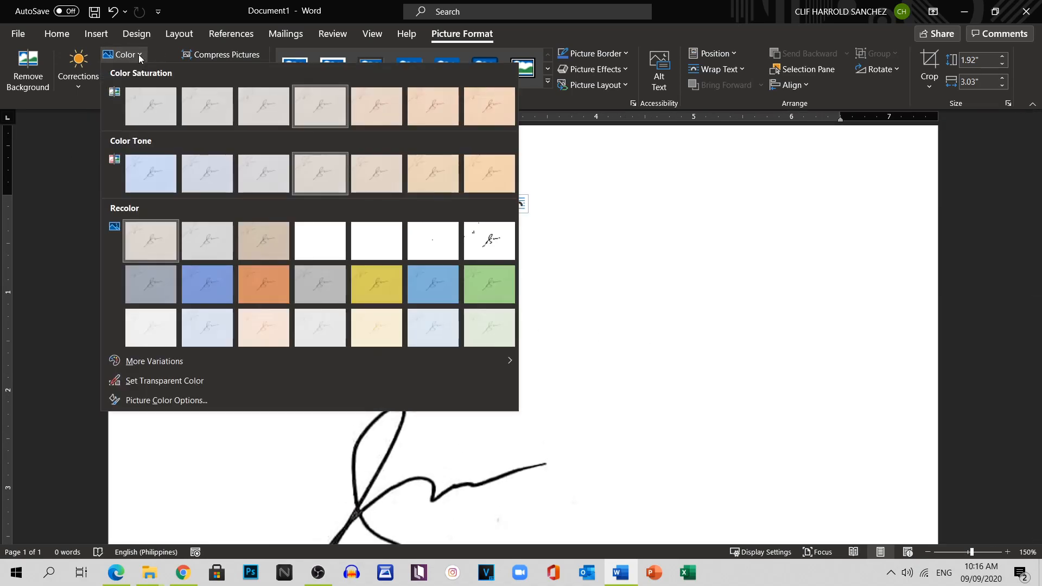
{"action": "left_click", "coordinate": [491, 241]}
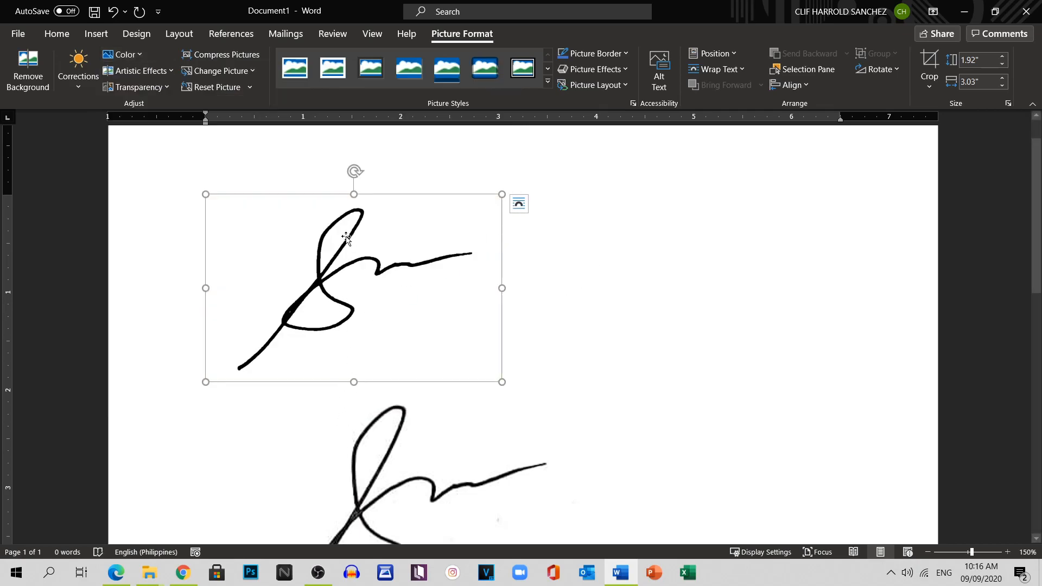
Remove the recolored signature's background, marking the faded stroke ends as areas to keep, and apply the changes.
{"action": "left_click", "coordinate": [28, 86]}
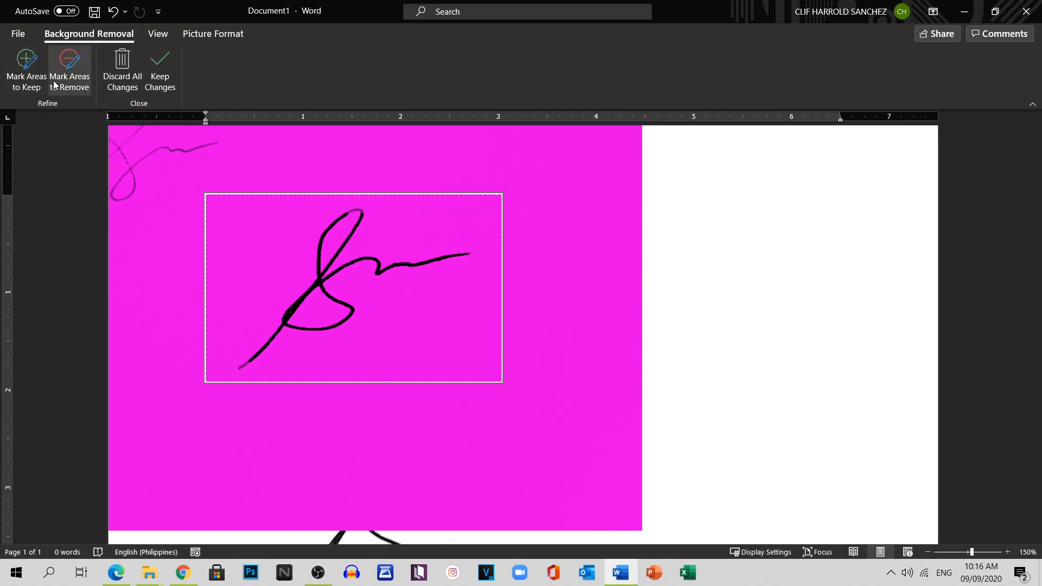
{"action": "left_click", "coordinate": [28, 67]}
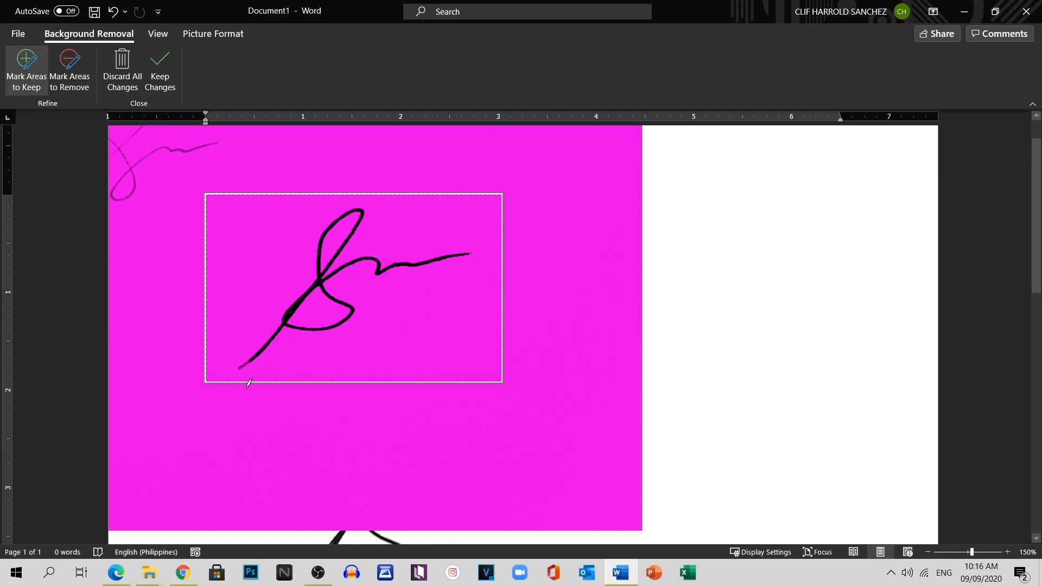
{"action": "scroll", "coordinate": [284, 352], "scroll_direction": "up", "scroll_amount": 2, "text": "ctrl"}
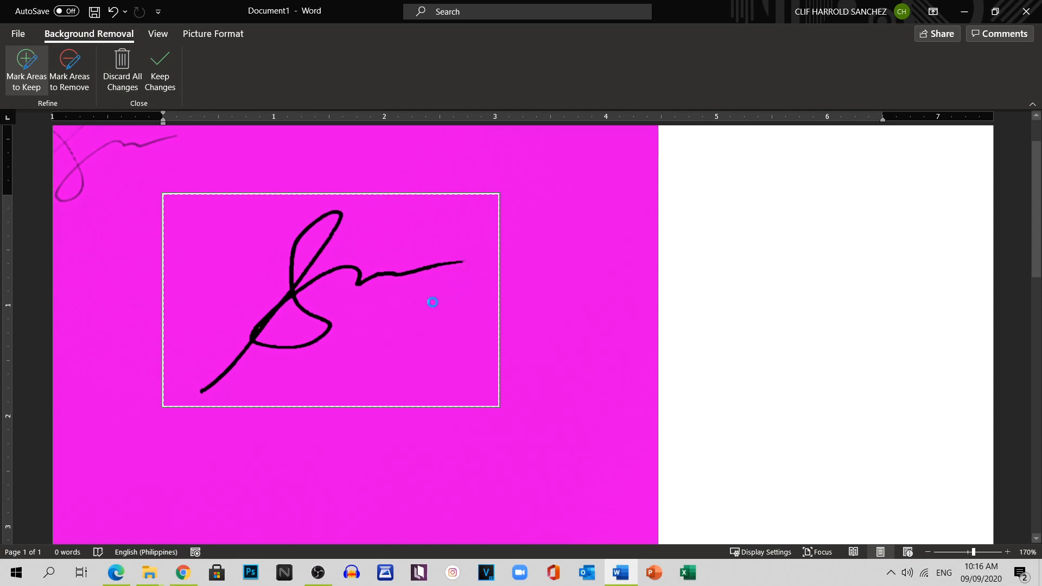
{"action": "left_click", "coordinate": [167, 62]}
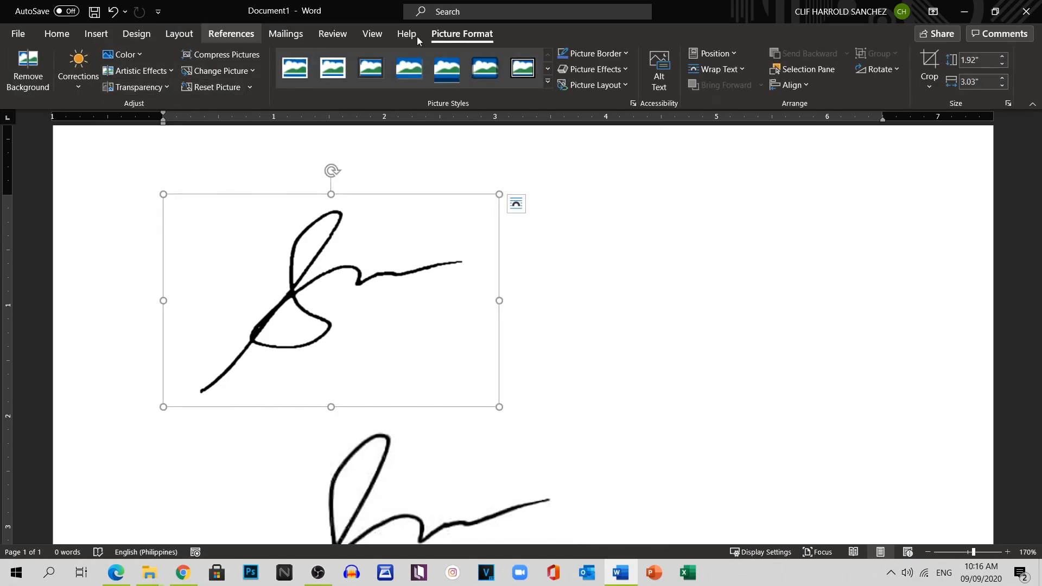
Set the cropped signature's text wrapping to In Front of Text and move it beside the larger signature, toward the page's right edge.
{"action": "left_click", "coordinate": [739, 70]}
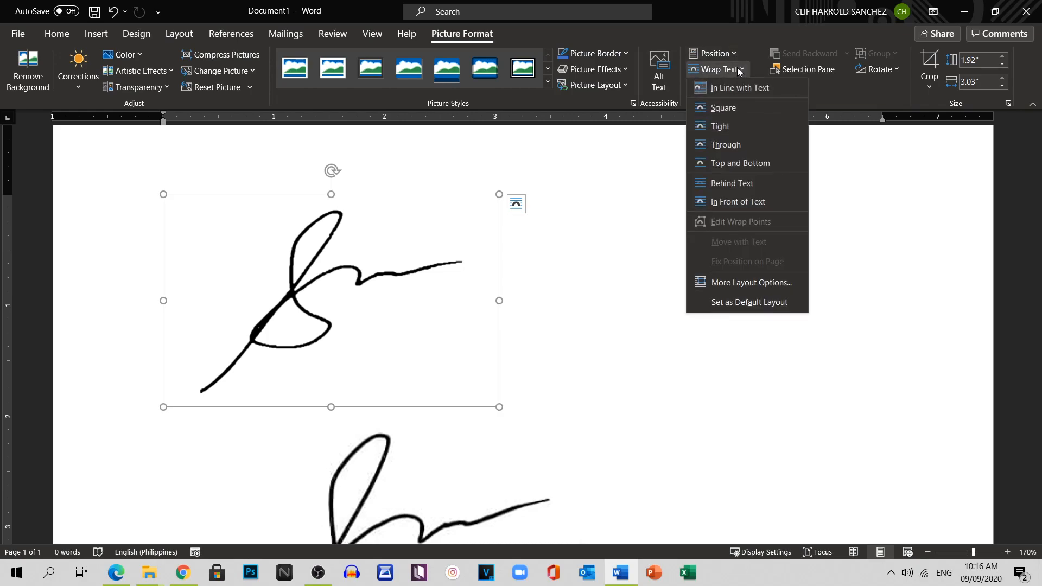
{"action": "left_click", "coordinate": [731, 203]}
{"action": "mouse_move", "coordinate": [273, 294]}
{"action": "left_mouse_down"}
{"action": "mouse_move", "coordinate": [555, 251]}
{"action": "mouse_move", "coordinate": [640, 337]}
{"action": "mouse_move", "coordinate": [715, 350]}
{"action": "mouse_move", "coordinate": [720, 332]}
{"action": "left_mouse_up"}
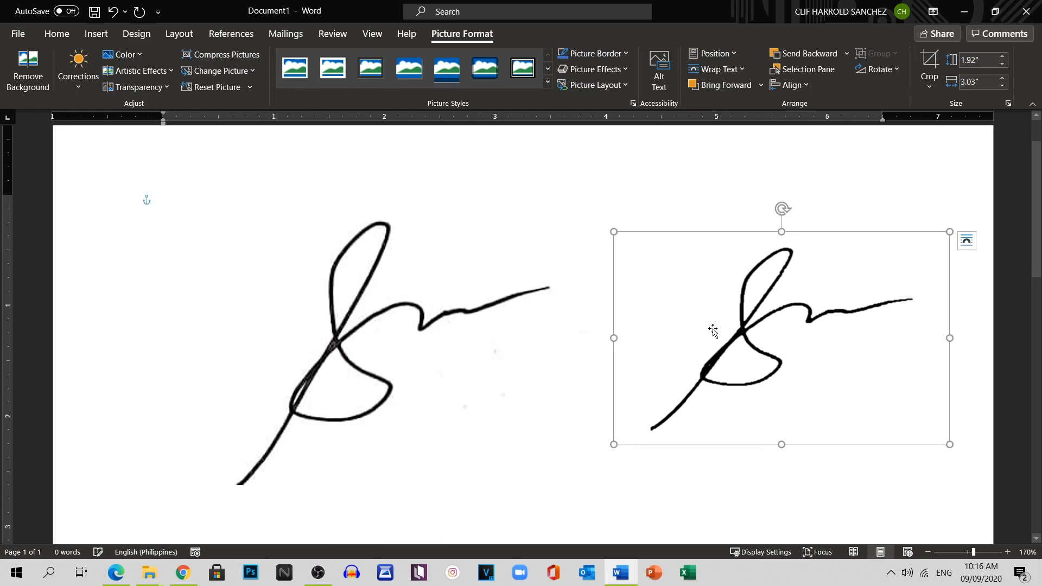
{"action": "left_click", "coordinate": [96, 34]}
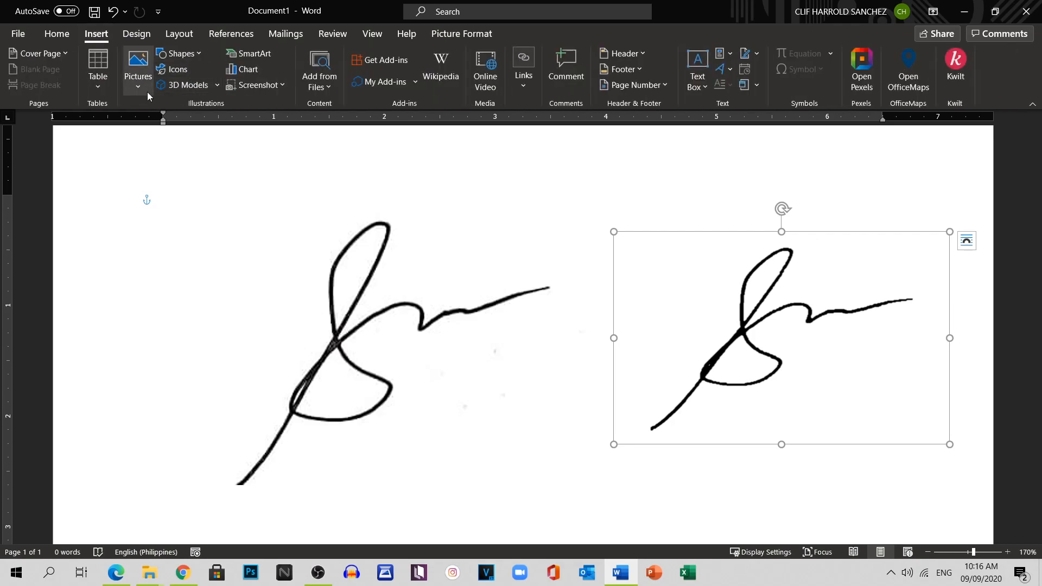
{"action": "left_click", "coordinate": [201, 54]}
{"action": "left_click", "coordinate": [200, 53]}
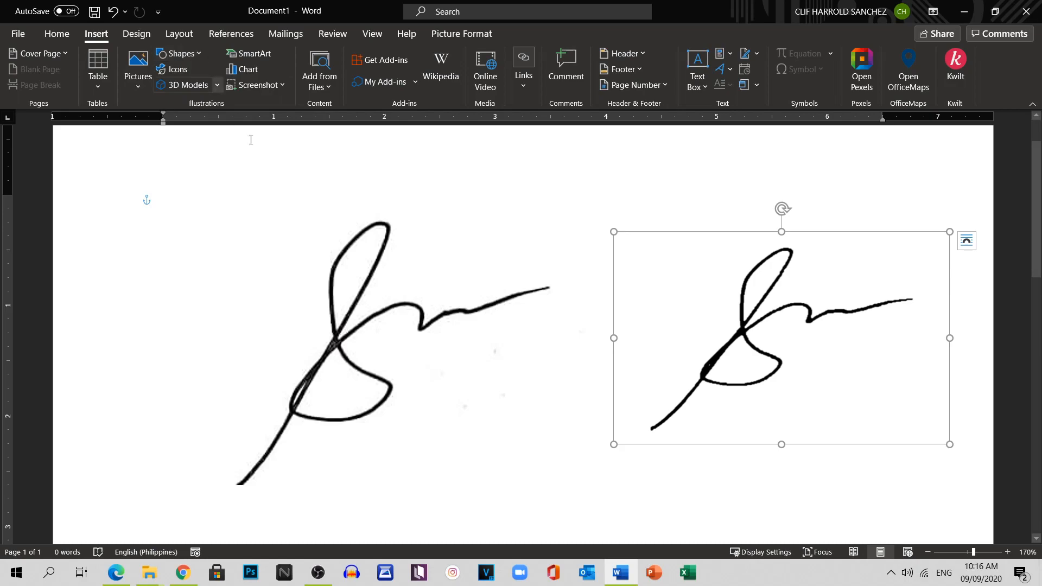
Remove the larger signature's background, marking the narrow loop's inside for removal and the faded lower stroke to keep, and apply the changes.
{"action": "left_click", "coordinate": [343, 263]}
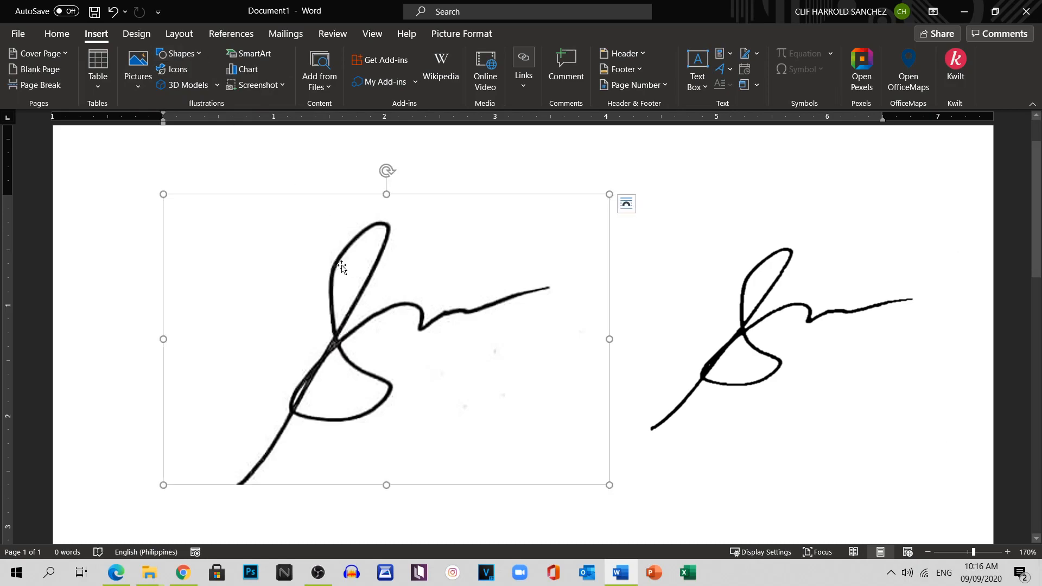
{"action": "left_click", "coordinate": [445, 37]}
{"action": "left_click", "coordinate": [31, 84]}
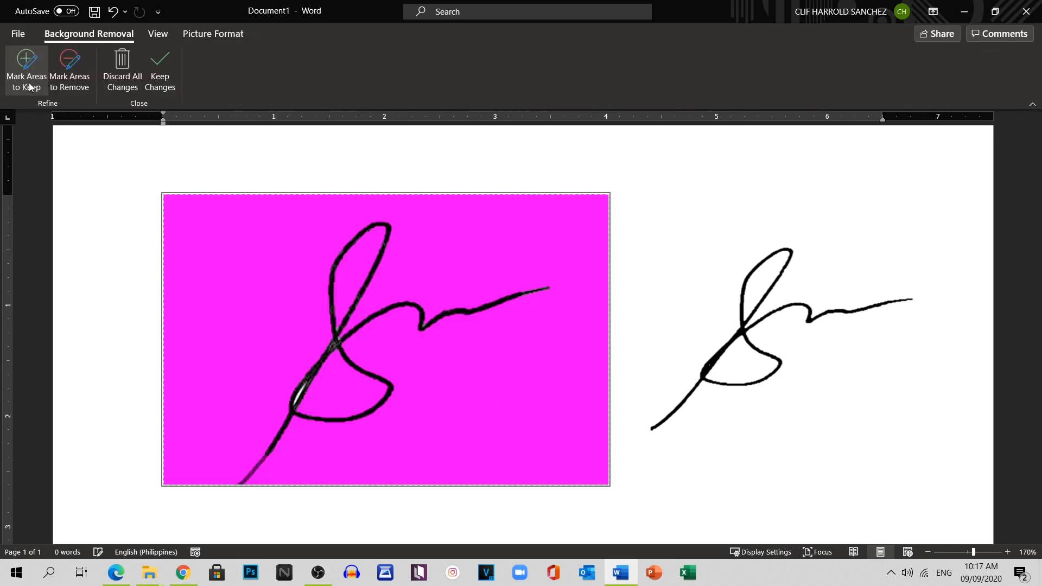
{"action": "left_click", "coordinate": [69, 64]}
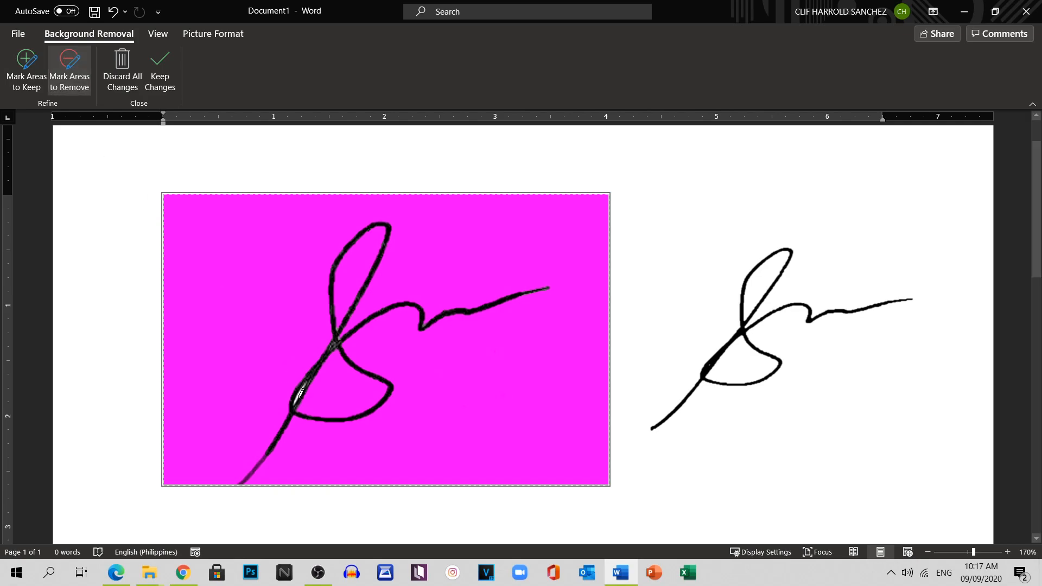
{"action": "scroll", "coordinate": [300, 387], "scroll_direction": "up", "scroll_amount": 5}
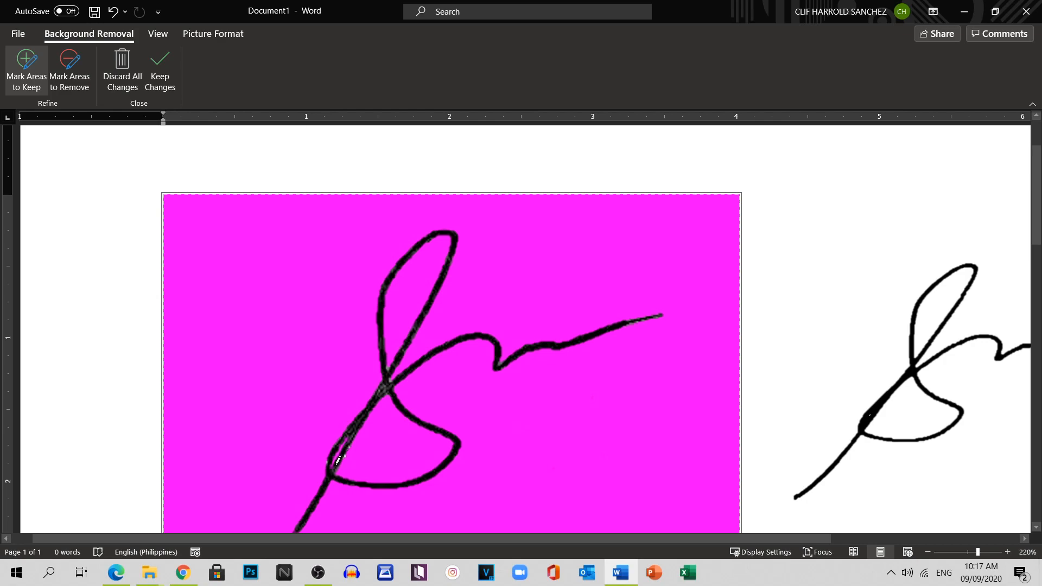
{"action": "left_click", "coordinate": [160, 68]}
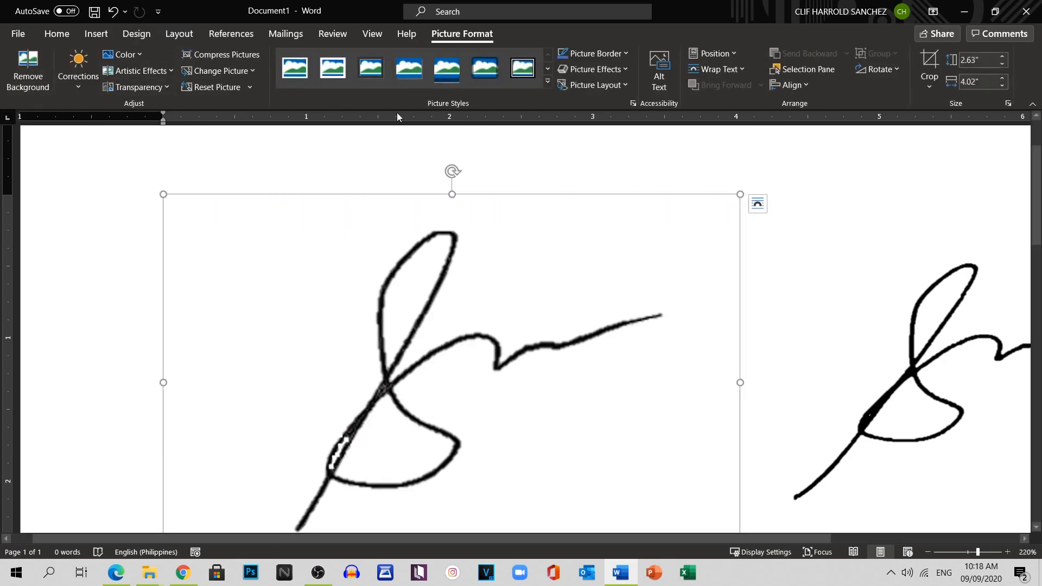
Give the larger signature a free-floating text wrap and shrink it to about 0.99" high by 1.52" wide.
{"action": "left_click", "coordinate": [743, 69]}
{"action": "left_click", "coordinate": [745, 185]}
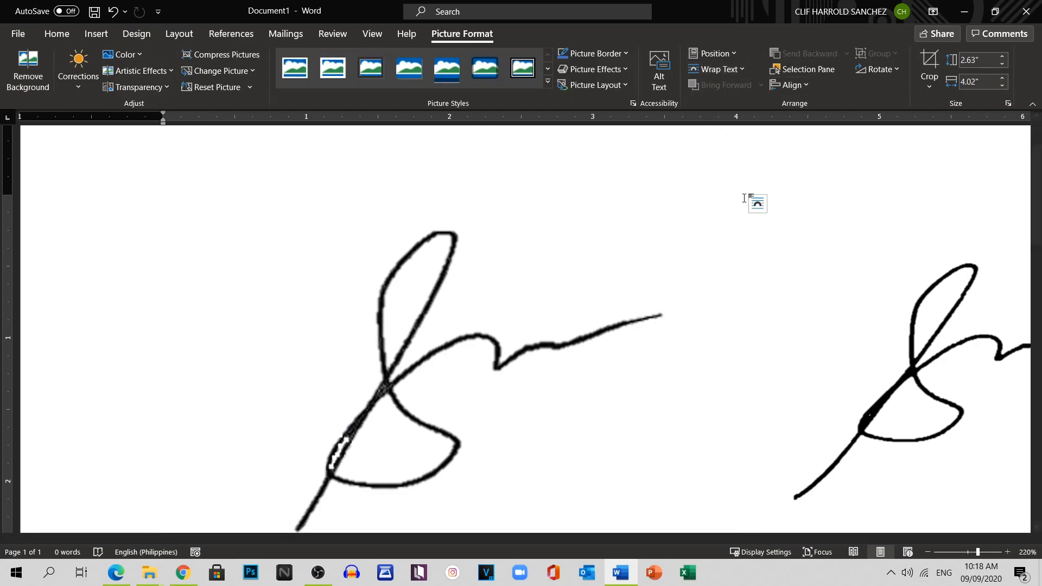
{"action": "left_click_drag", "start_coordinate": [163, 195], "coordinate": [601, 428]}
Shrink the other signature to about 0.92" high by 1.46" wide and place it left of the already reduced one.
{"action": "scroll", "coordinate": [613, 406], "scroll_direction": "down", "scroll_amount": 5}
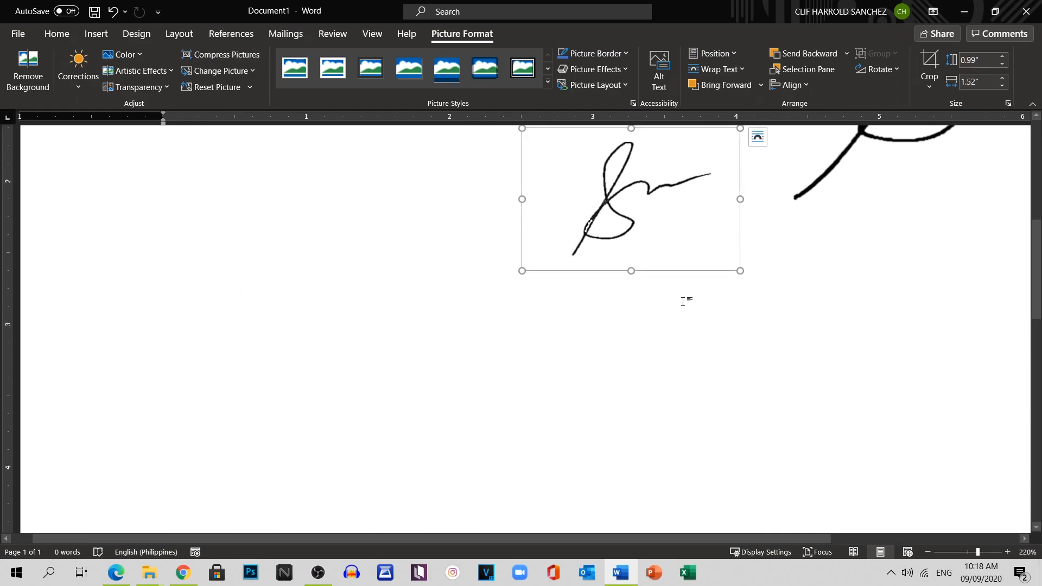
{"action": "scroll", "coordinate": [674, 301], "scroll_direction": "down", "scroll_amount": 11, "text": "ctrl"}
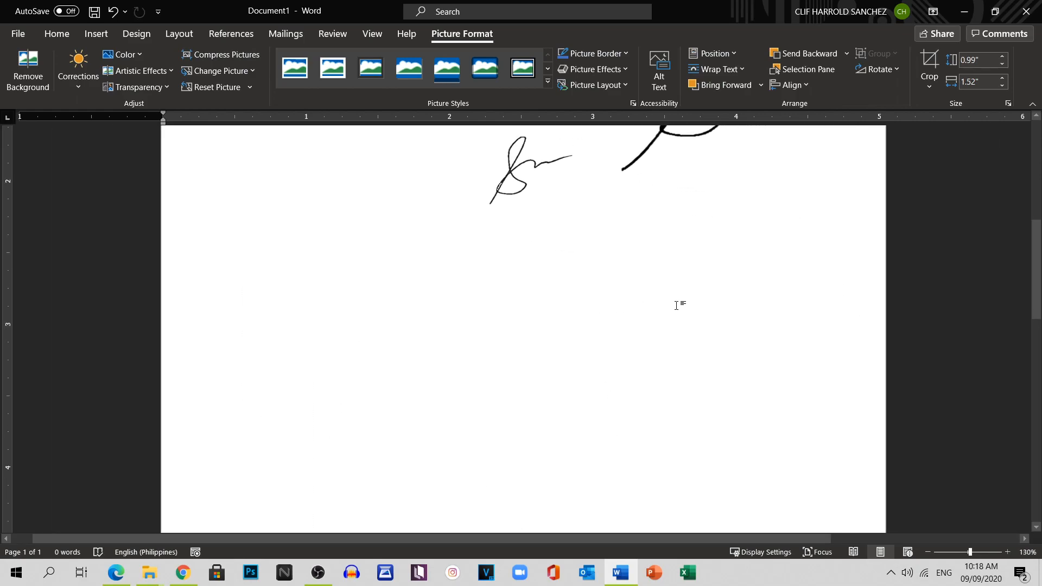
{"action": "scroll", "coordinate": [700, 291], "scroll_direction": "up", "scroll_amount": 4}
{"action": "left_click", "coordinate": [675, 279]}
{"action": "mouse_move", "coordinate": [674, 279]}
{"action": "left_mouse_down"}
{"action": "mouse_move", "coordinate": [444, 229]}
{"action": "mouse_move", "coordinate": [400, 251]}
{"action": "left_mouse_up"}
{"action": "left_click_drag", "start_coordinate": [504, 190], "coordinate": [393, 258]}
{"action": "mouse_move", "coordinate": [345, 287]}
{"action": "left_mouse_down"}
{"action": "mouse_move", "coordinate": [375, 297]}
{"action": "mouse_move", "coordinate": [380, 319]}
{"action": "left_mouse_up"}
Enter a sample full name in capital letters on the first line of the document.
{"action": "left_click", "coordinate": [57, 34]}
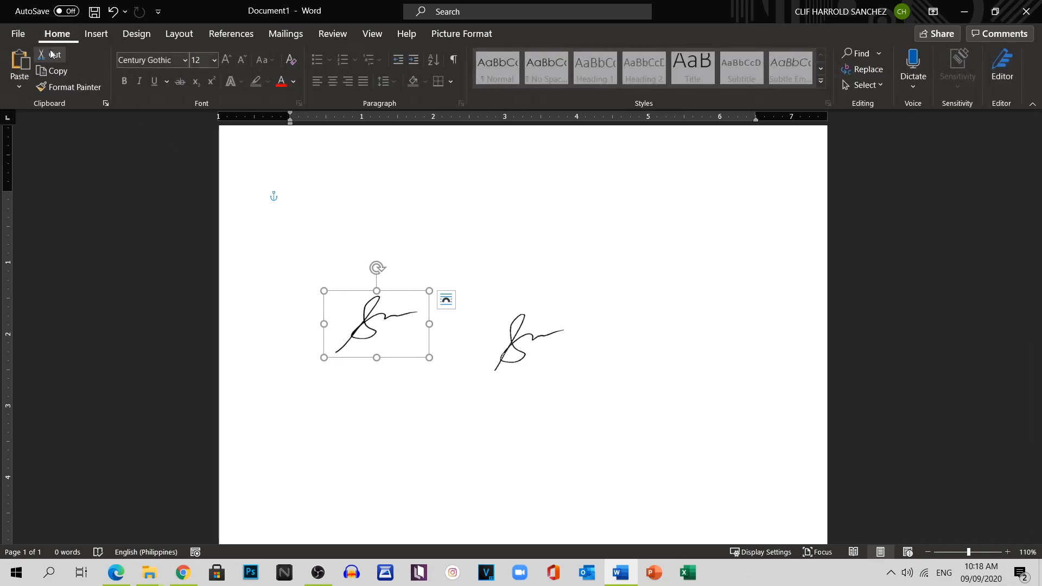
{"action": "left_click", "coordinate": [305, 232]}
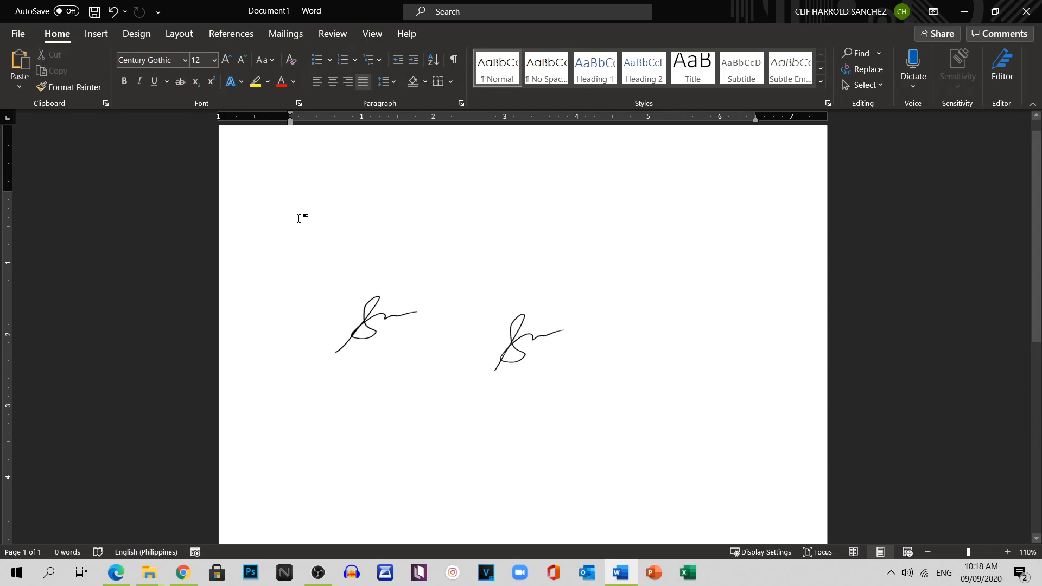
{"action": "type", "text": "J"}
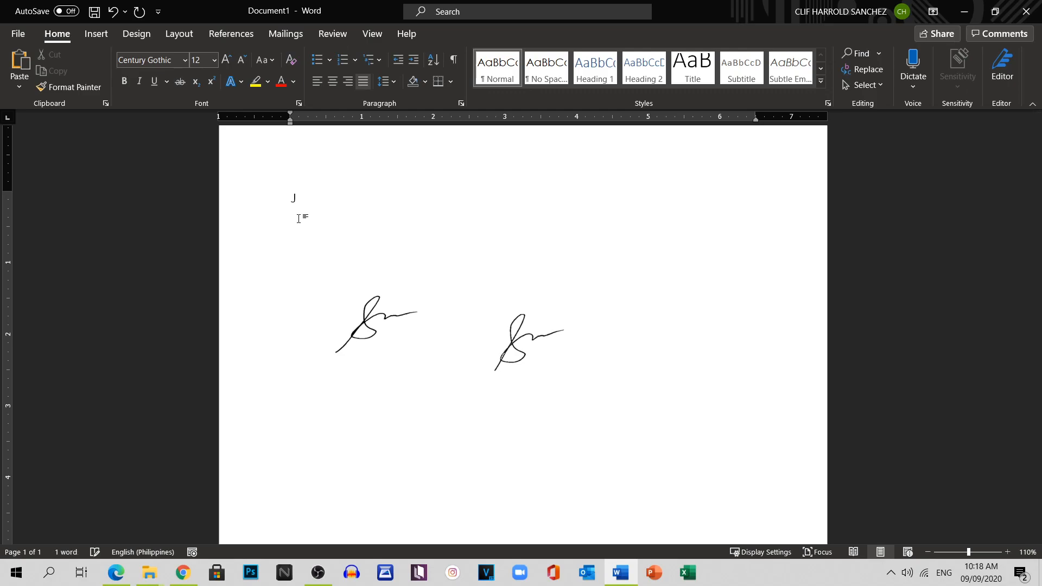
{"action": "key", "text": "Caps_Lock"}
{"action": "type", "text": "UANA DELA CRUZ"}
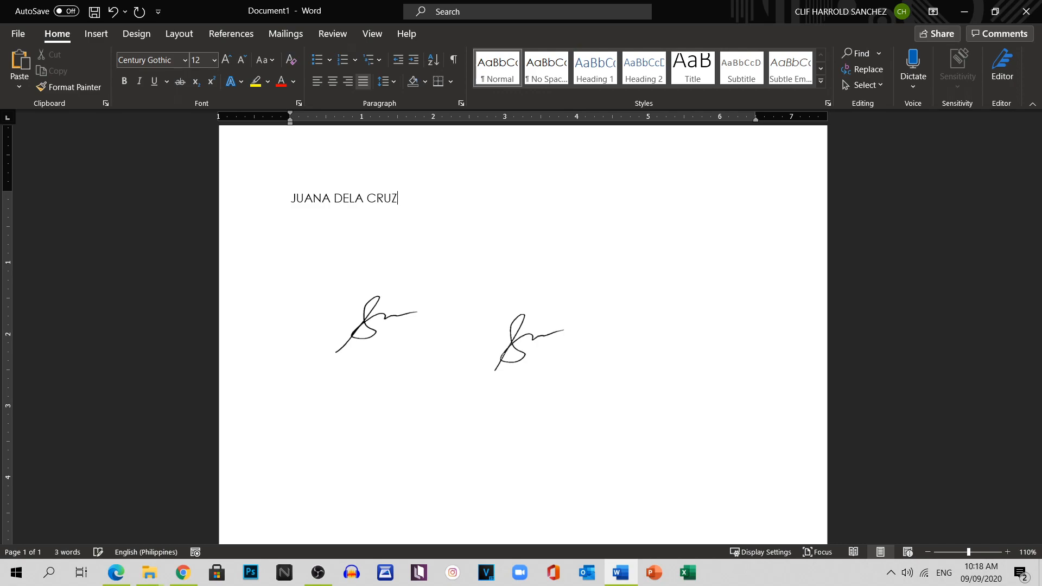
Make the whole sample name bold and increase its font size to 22.
{"action": "left_click", "coordinate": [250, 194]}
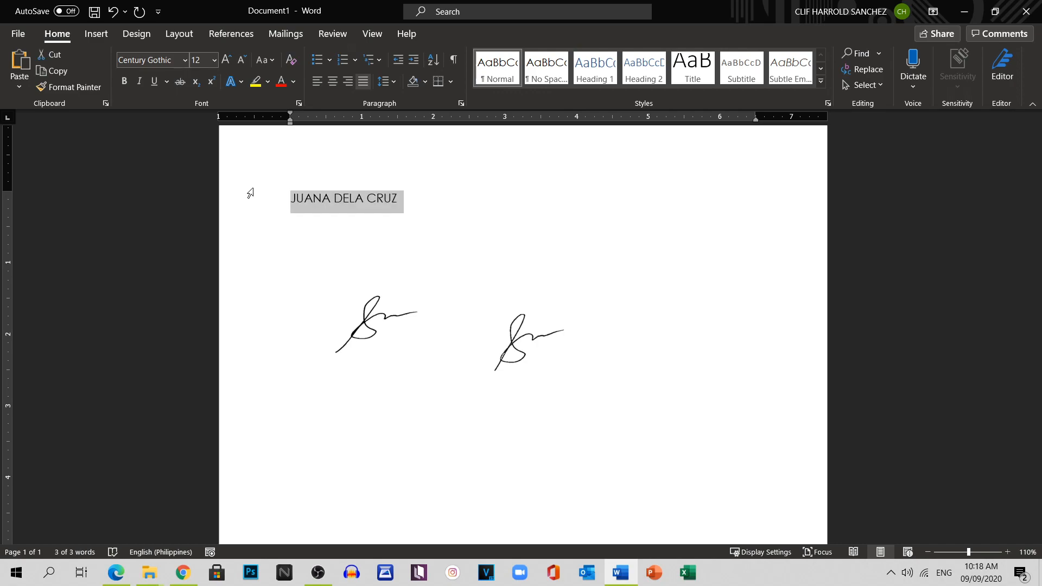
{"action": "key", "text": "ctrl+b"}
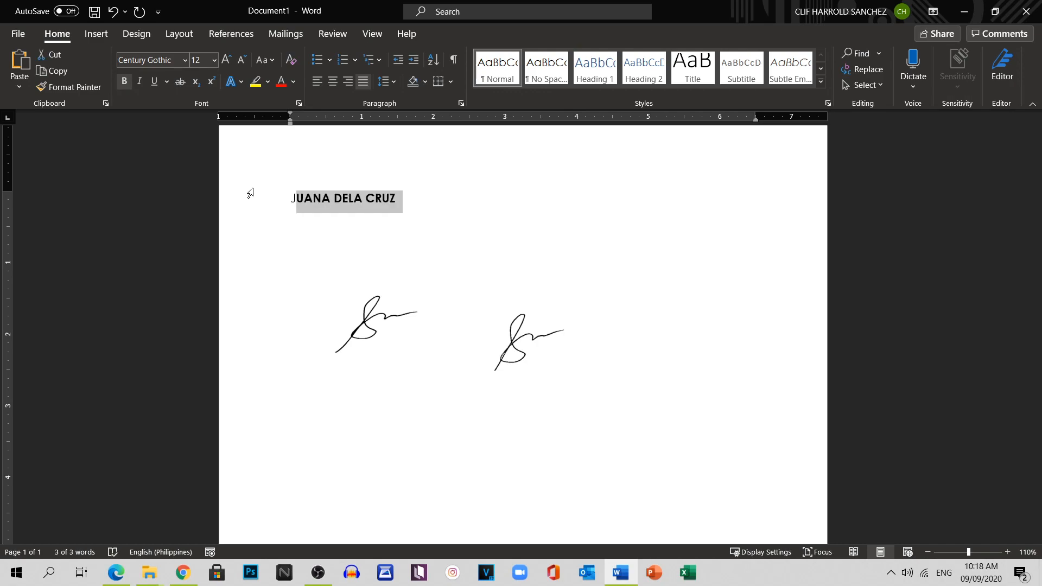
{"action": "key", "text": "ctrl+a"}
{"action": "key", "text": "ctrl+b"}
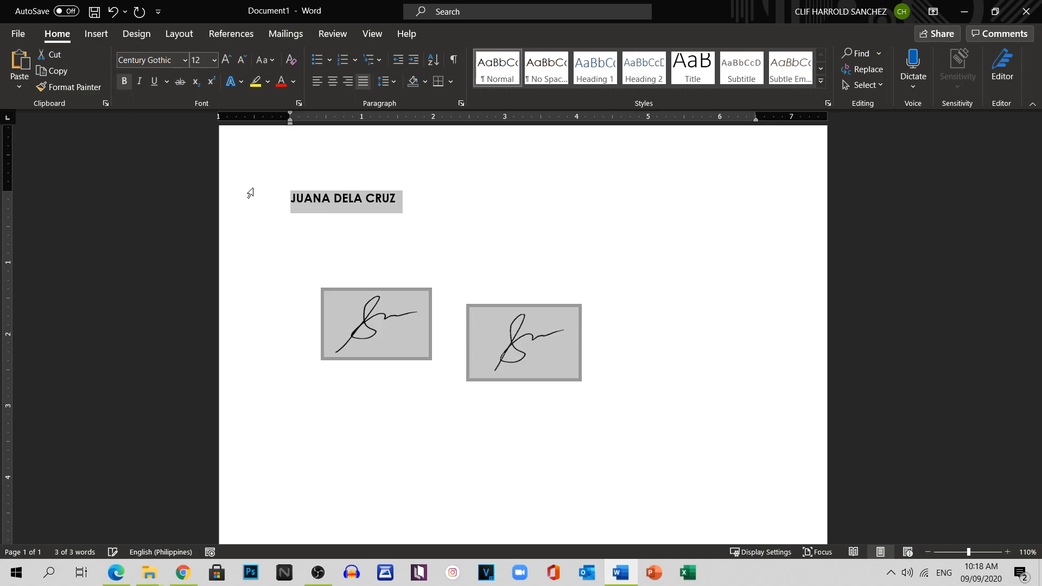
{"action": "left_click", "coordinate": [228, 60]}
{"action": "left_click", "coordinate": [228, 60]}
{"action": "left_click", "coordinate": [228, 61]}
{"action": "left_click", "coordinate": [228, 61]}
{"action": "left_click", "coordinate": [227, 61]}
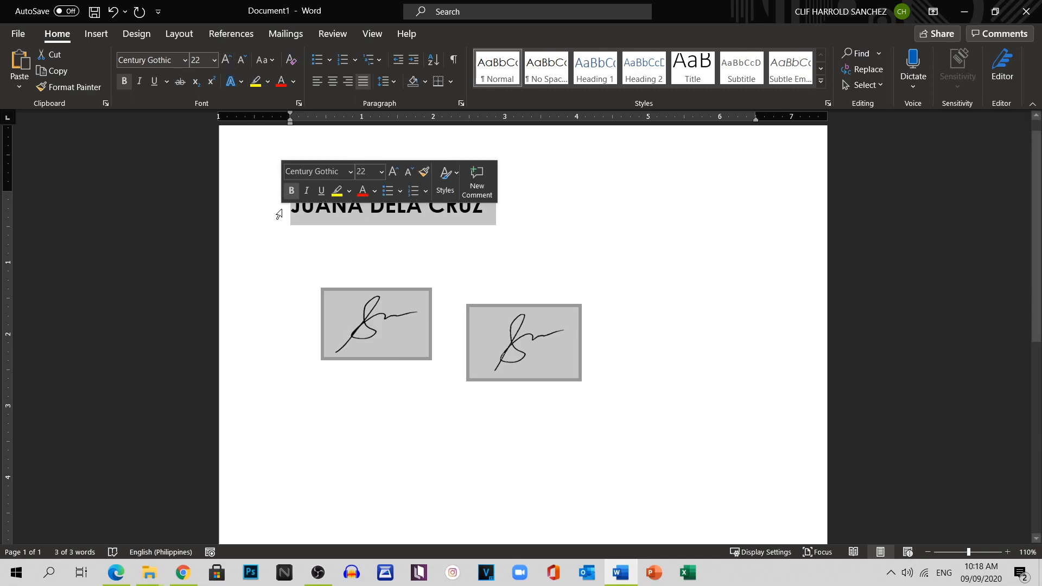
Insert four blank lines above the sample name to move it down the page.
{"action": "left_click", "coordinate": [292, 216]}
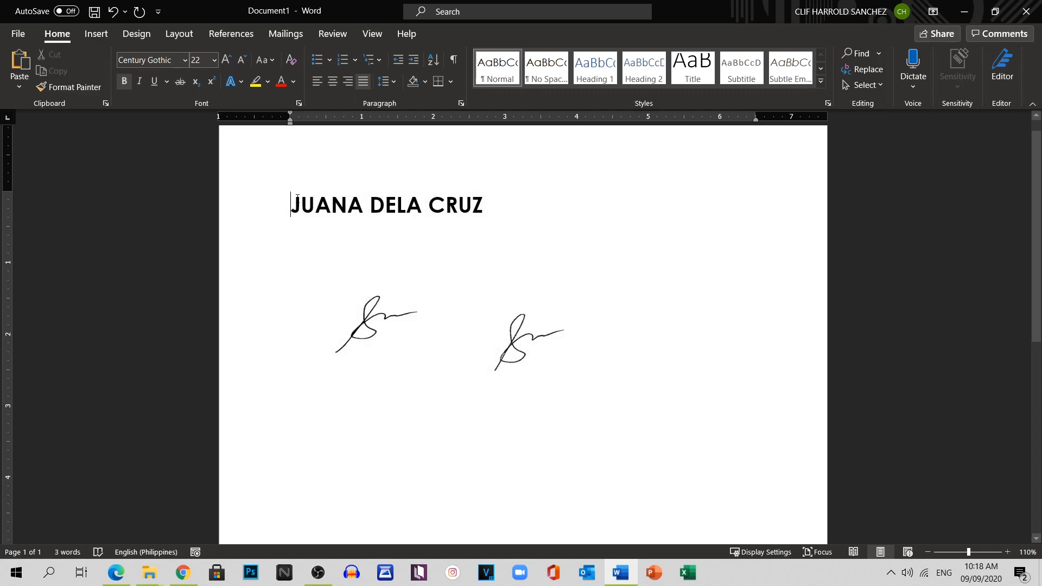
{"action": "key", "text": "Return"}
{"action": "key", "text": "Return"}
{"action": "key", "text": "Return"}
{"action": "key", "text": "Return"}
{"action": "key", "text": "Up"}
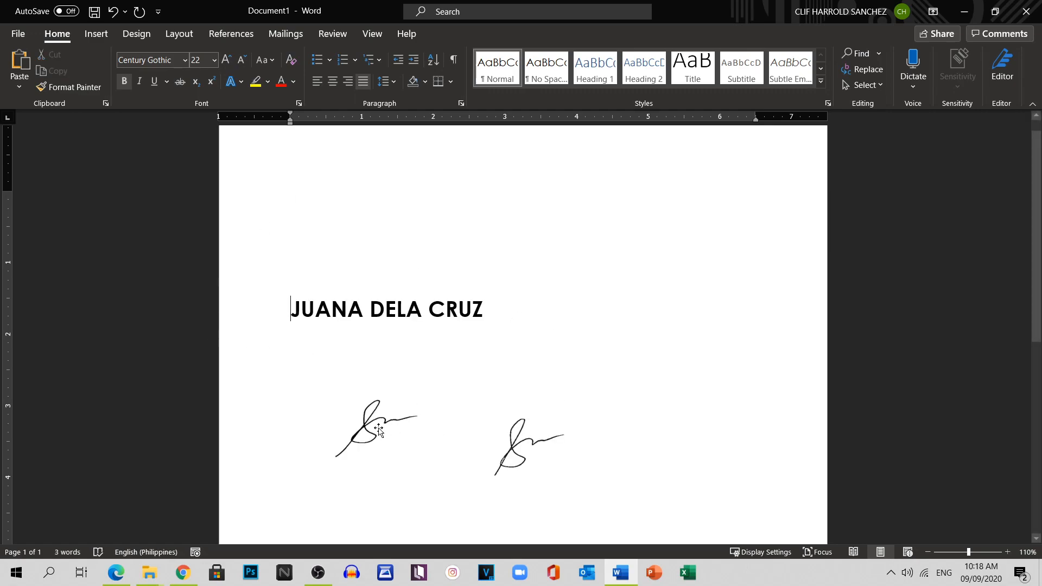
Move the left signature onto the sample name and the other signature into the empty space right of the name.
{"action": "left_click", "coordinate": [372, 426]}
{"action": "mouse_move", "coordinate": [370, 395]}
{"action": "left_mouse_down"}
{"action": "mouse_move", "coordinate": [344, 291]}
{"action": "mouse_move", "coordinate": [365, 280]}
{"action": "left_mouse_up"}
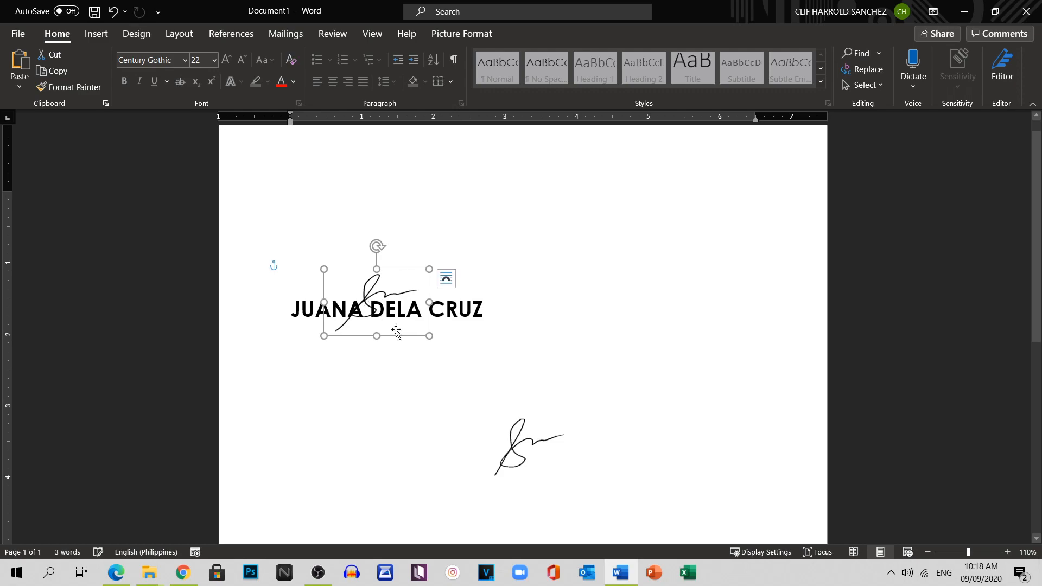
{"action": "left_click", "coordinate": [524, 461]}
{"action": "mouse_move", "coordinate": [523, 462]}
{"action": "left_mouse_down"}
{"action": "mouse_move", "coordinate": [443, 290]}
{"action": "mouse_move", "coordinate": [455, 299]}
{"action": "mouse_move", "coordinate": [631, 265]}
{"action": "mouse_move", "coordinate": [604, 286]}
{"action": "left_mouse_up"}
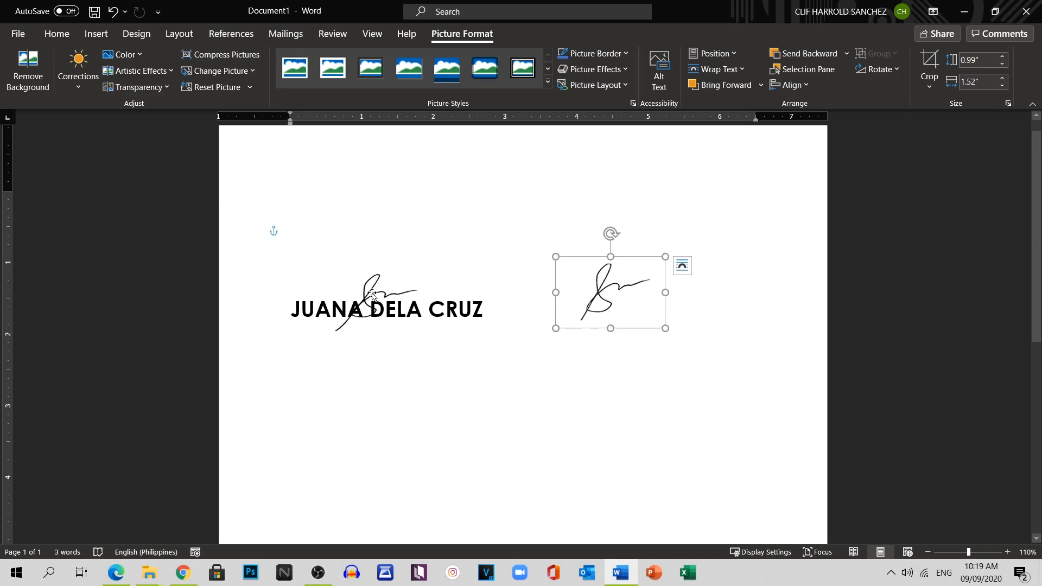
Enlarge the signature on the name to about 1.49" high by 2.36" wide, center it across the name, and leave all pictures deselected.
{"action": "left_click_drag", "start_coordinate": [372, 292], "coordinate": [393, 255]}
{"action": "left_click_drag", "start_coordinate": [318, 312], "coordinate": [277, 333]}
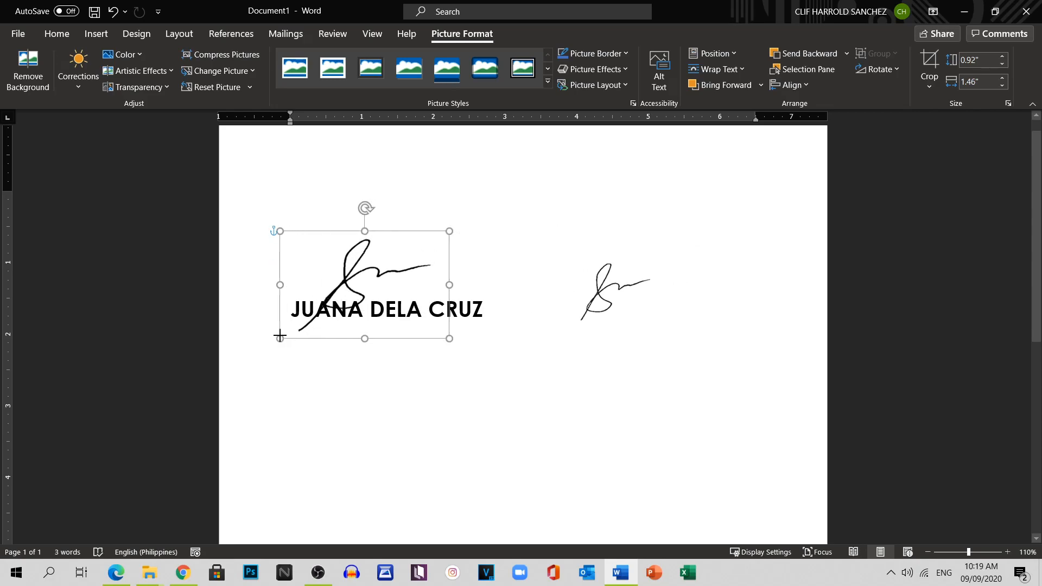
{"action": "left_click_drag", "start_coordinate": [342, 273], "coordinate": [364, 290]}
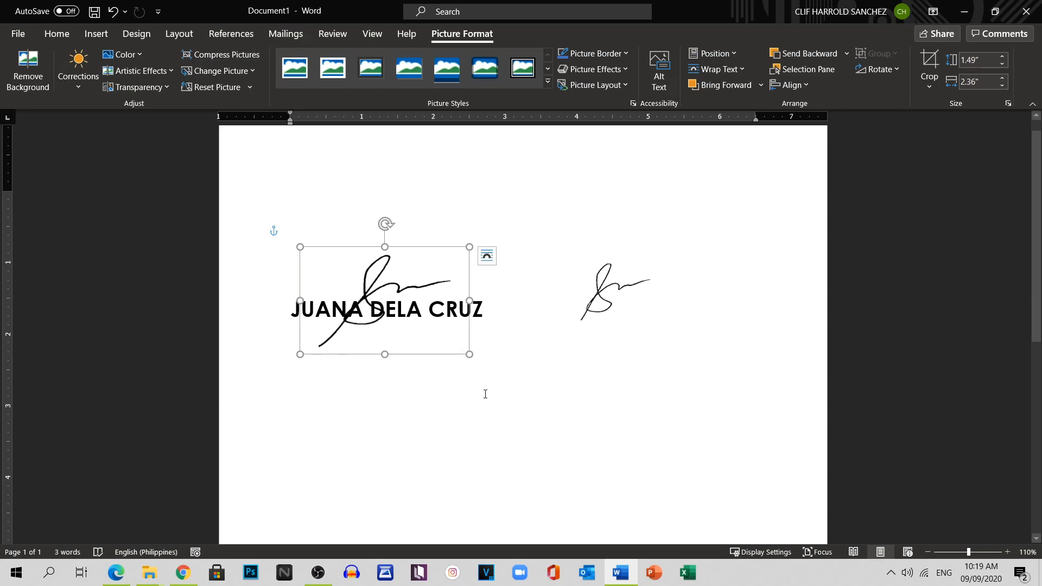
{"action": "left_click", "coordinate": [600, 289]}
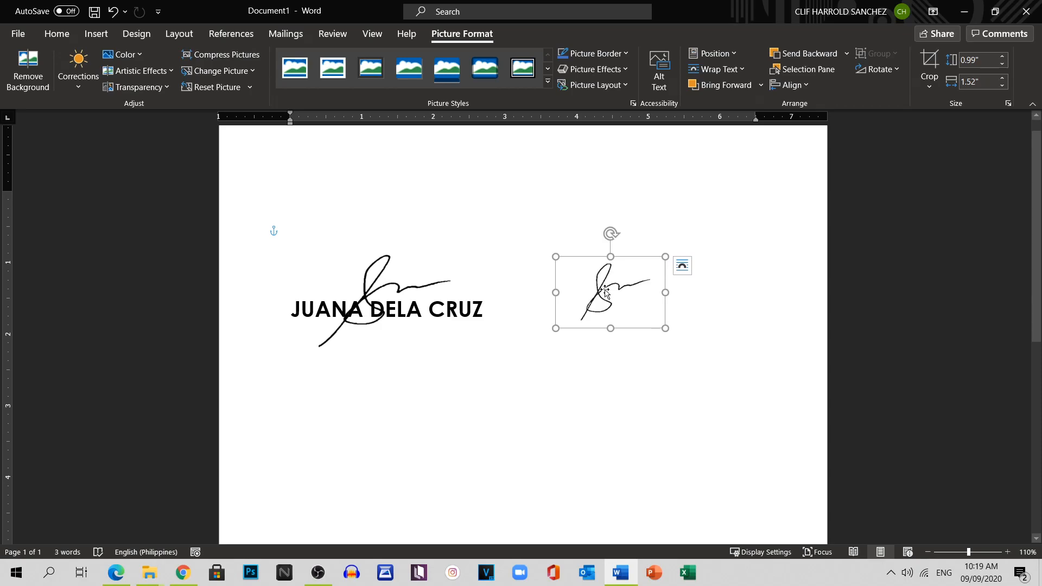
{"action": "left_click", "coordinate": [744, 309]}
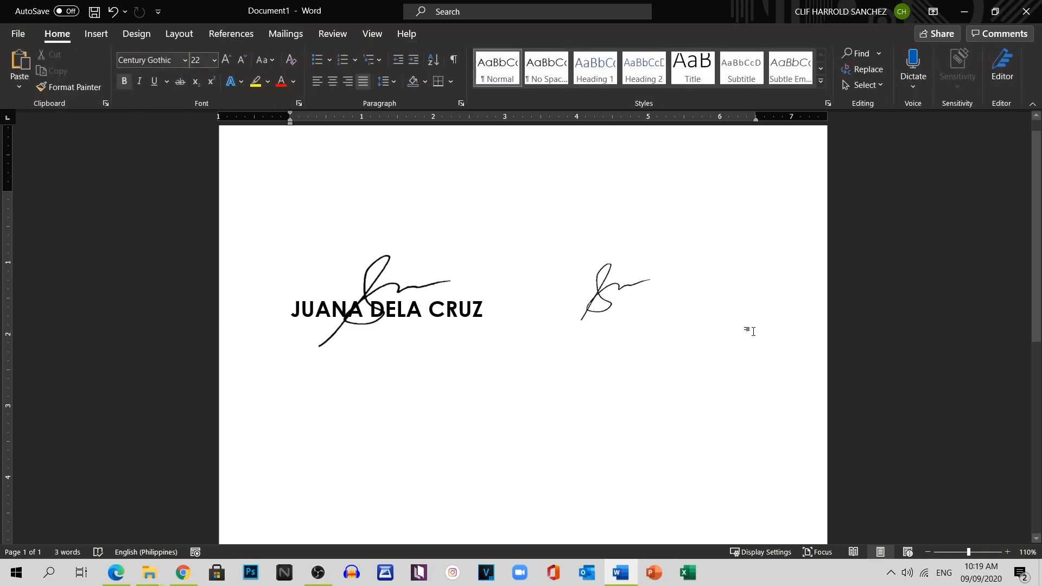